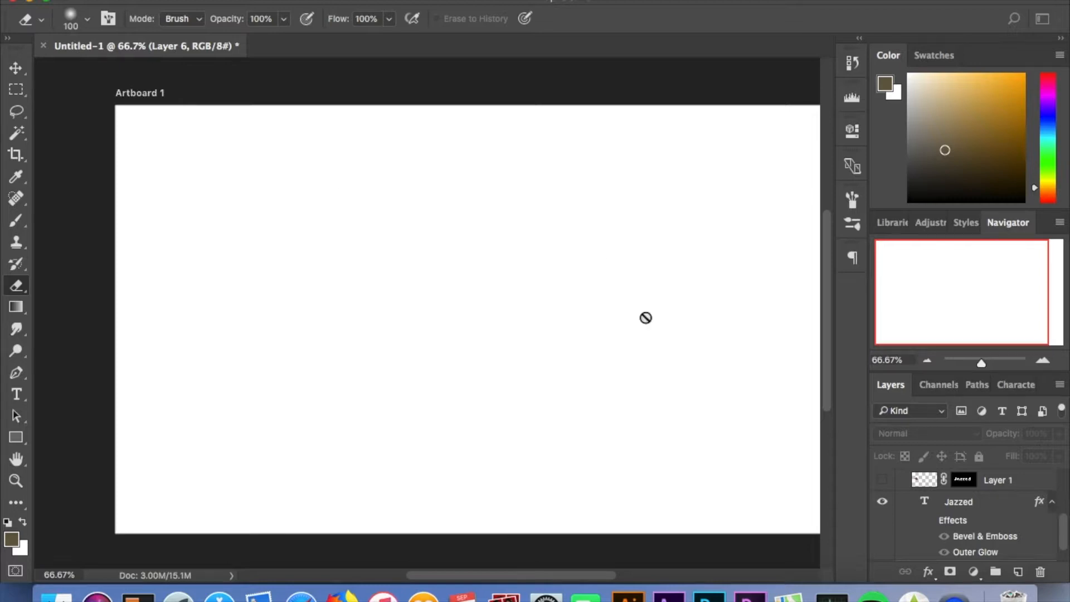
Raise the Jazzed text layer's fill to 100% and return it to 0%.
left_click(1003, 506)
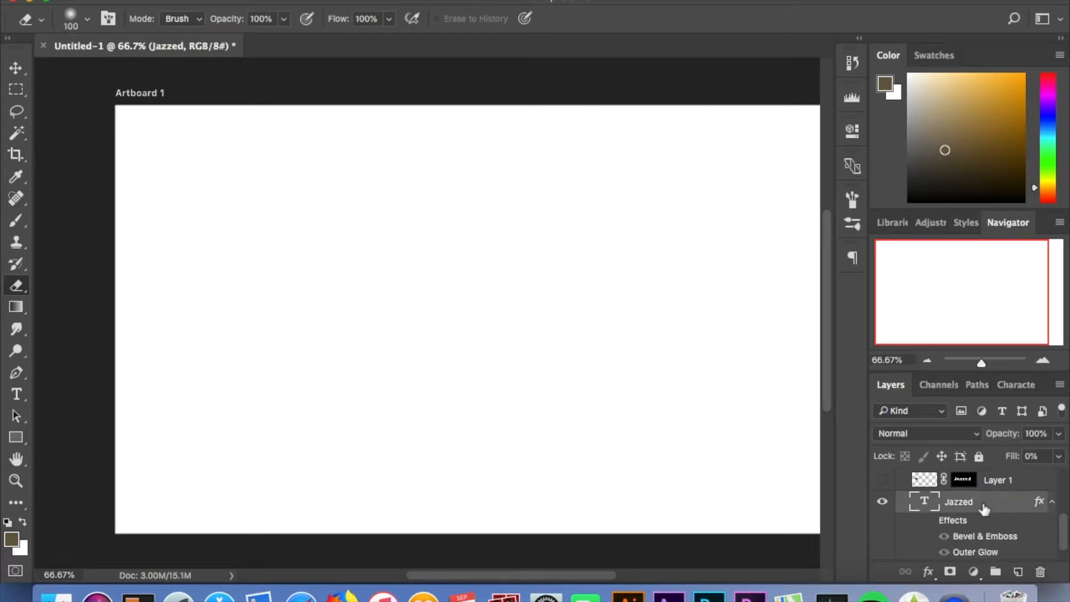
left_click(1059, 456)
left_click(1058, 477)
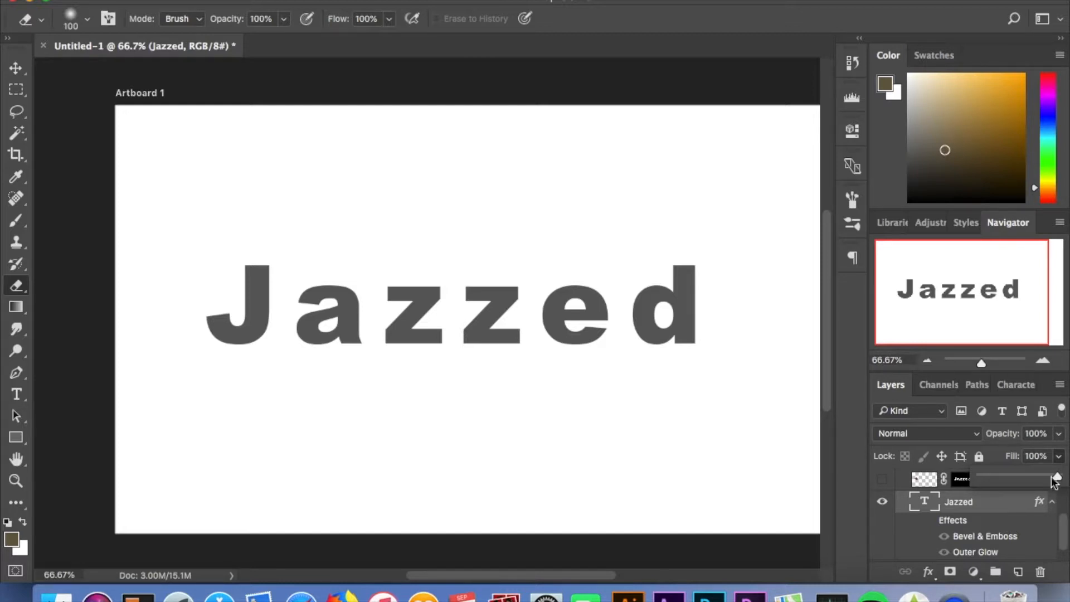
left_click_drag(1041, 477, 883, 490)
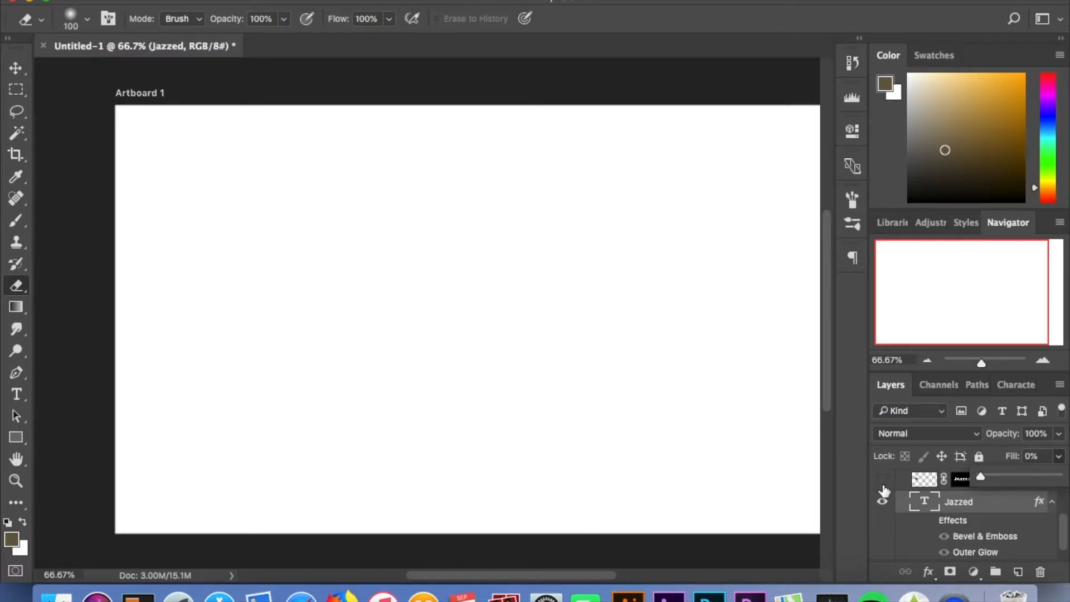
Review the Jazzed text layer's Bevel & Emboss and Outer Glow settings, and turn on the visibility of its effects.
left_click(1002, 500)
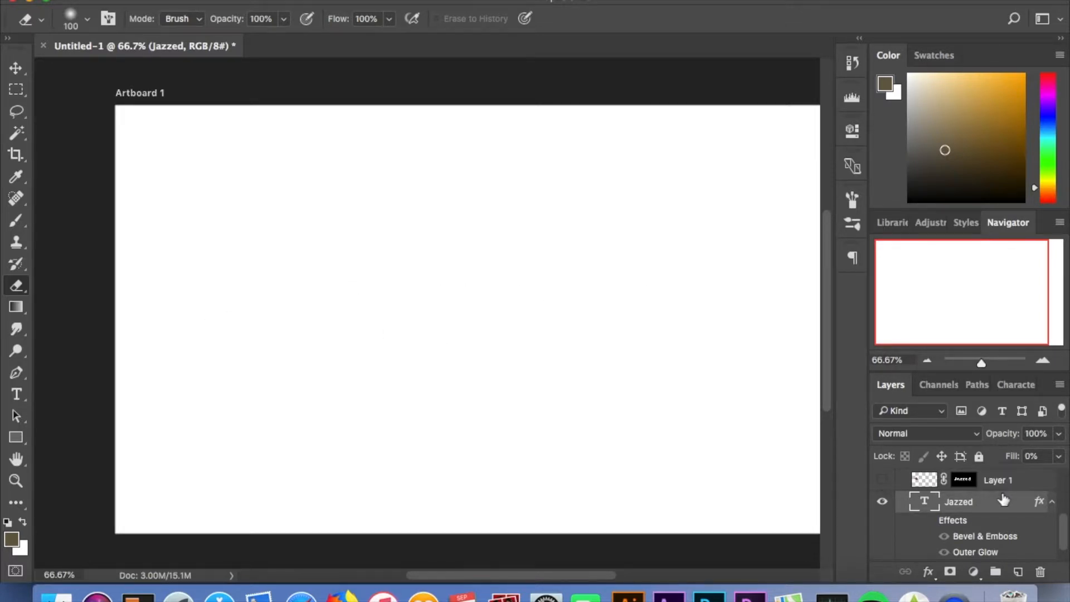
double_click(1003, 499)
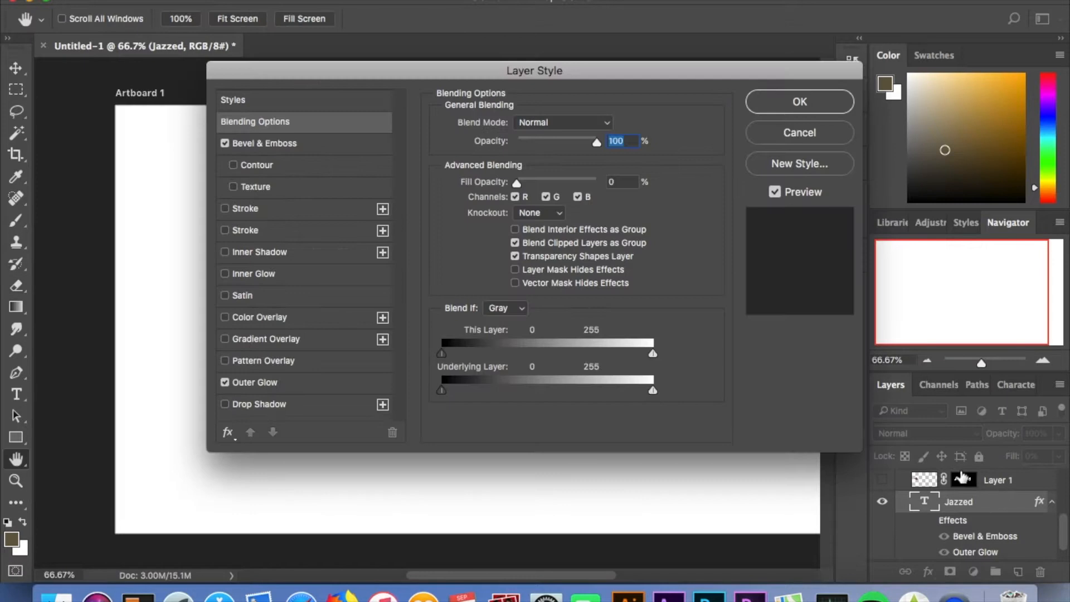
left_click(266, 145)
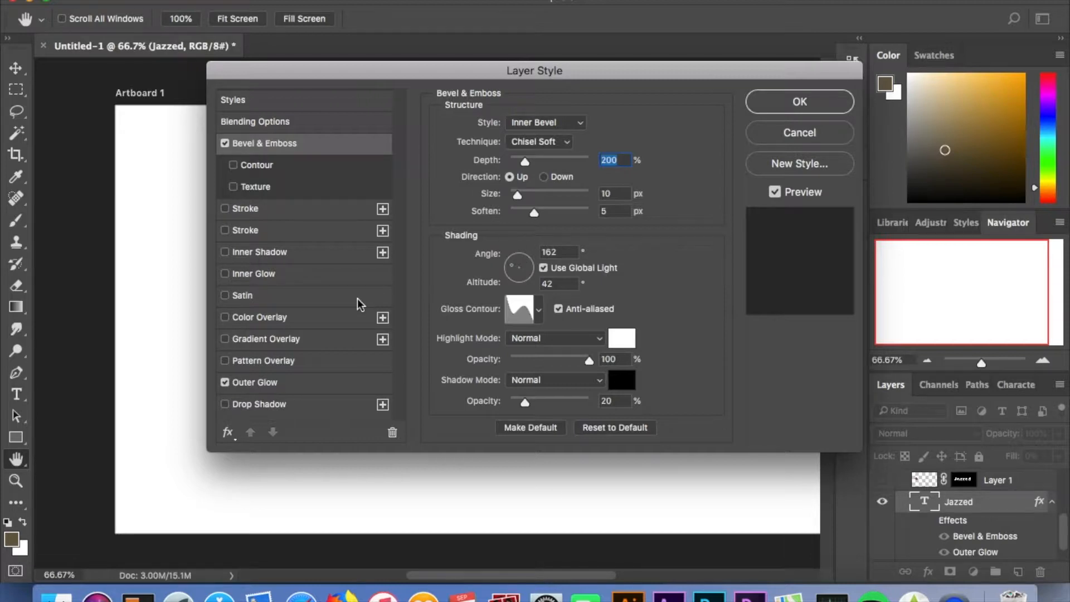
left_click(299, 383)
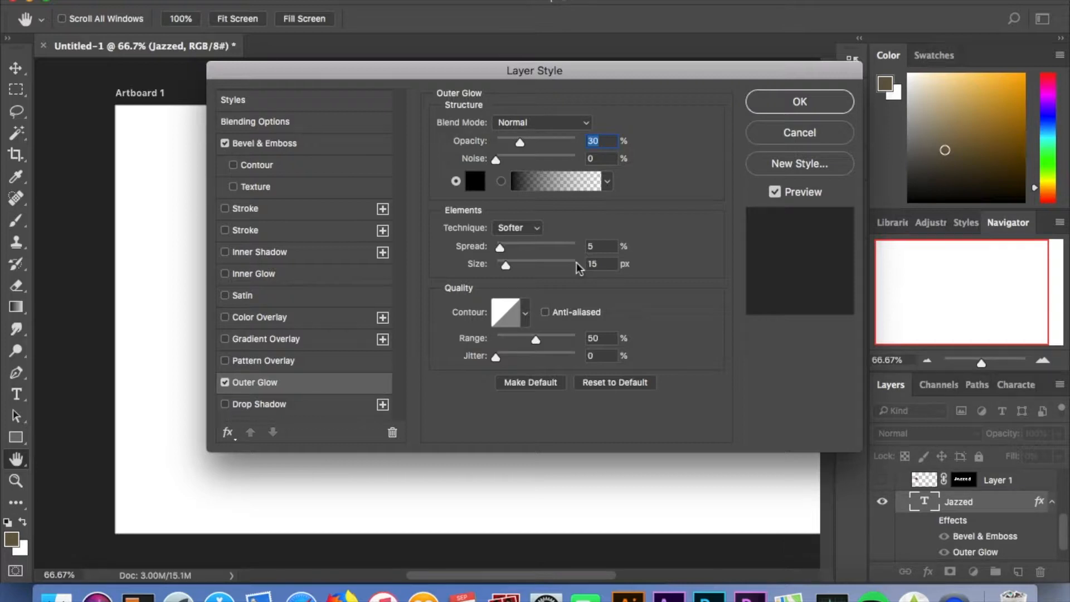
left_click(799, 103)
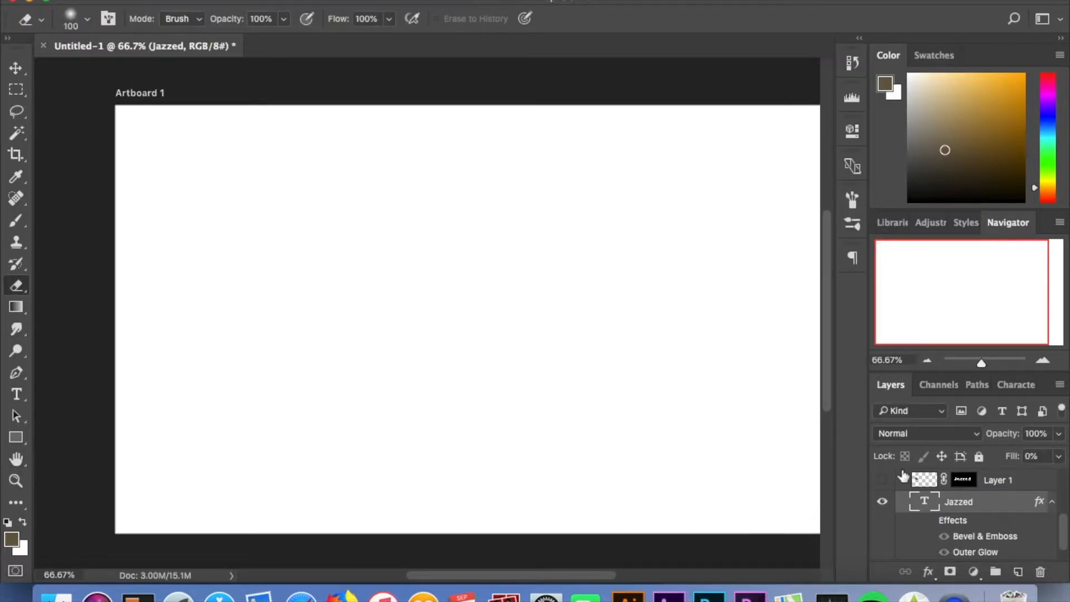
left_click(930, 521)
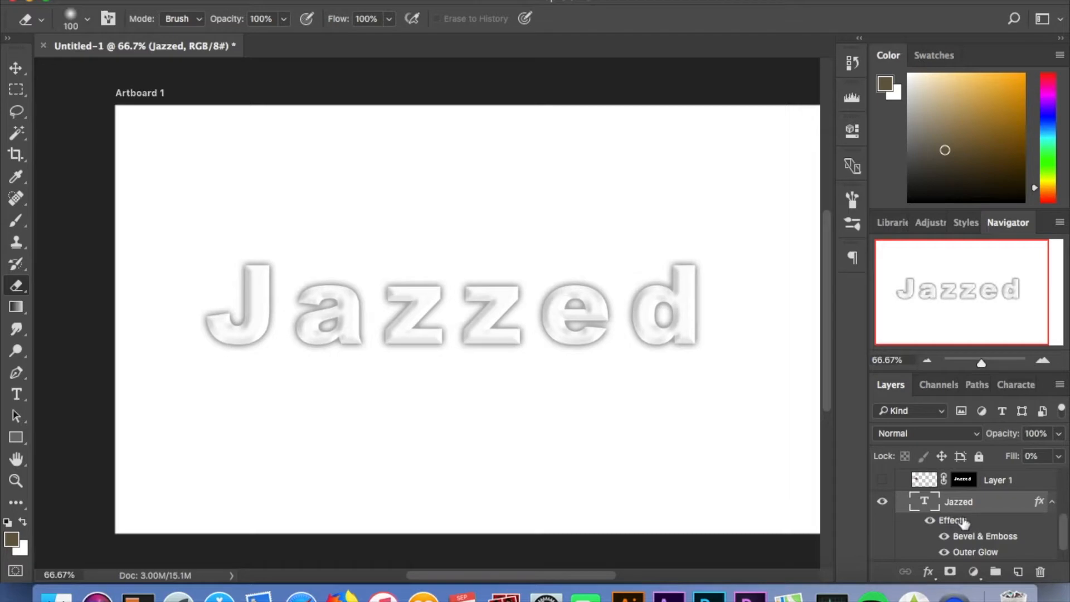
Add a new layer above Layer 6 and fill it with the brown foreground color, replacing that with the white background color.
scroll(964, 523, "down", 1)
left_click(992, 554)
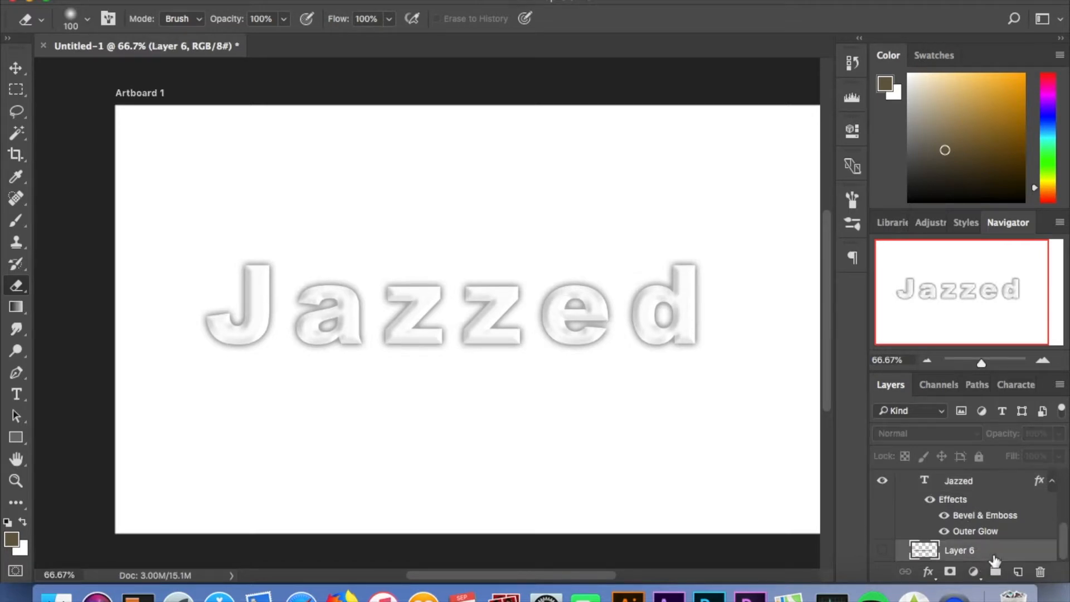
left_click(1018, 572)
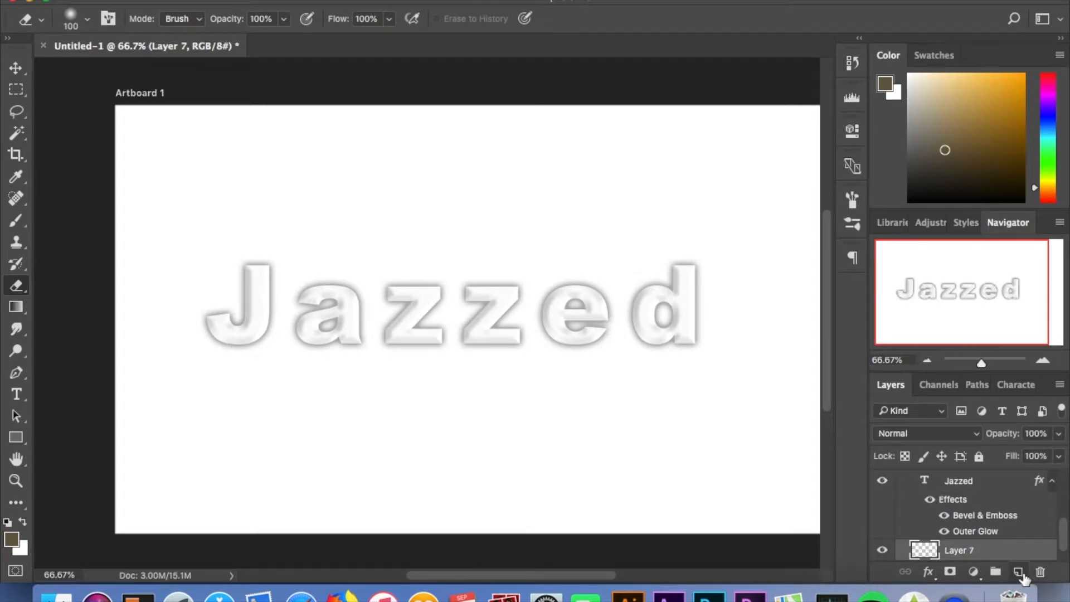
key("alt+BackSpace")
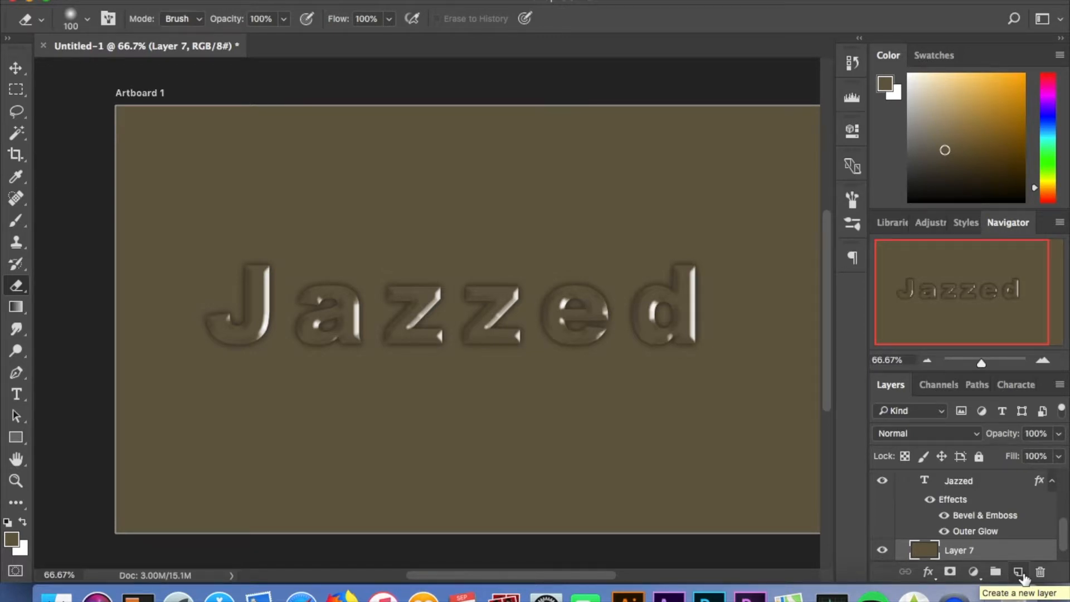
key("super+BackSpace")
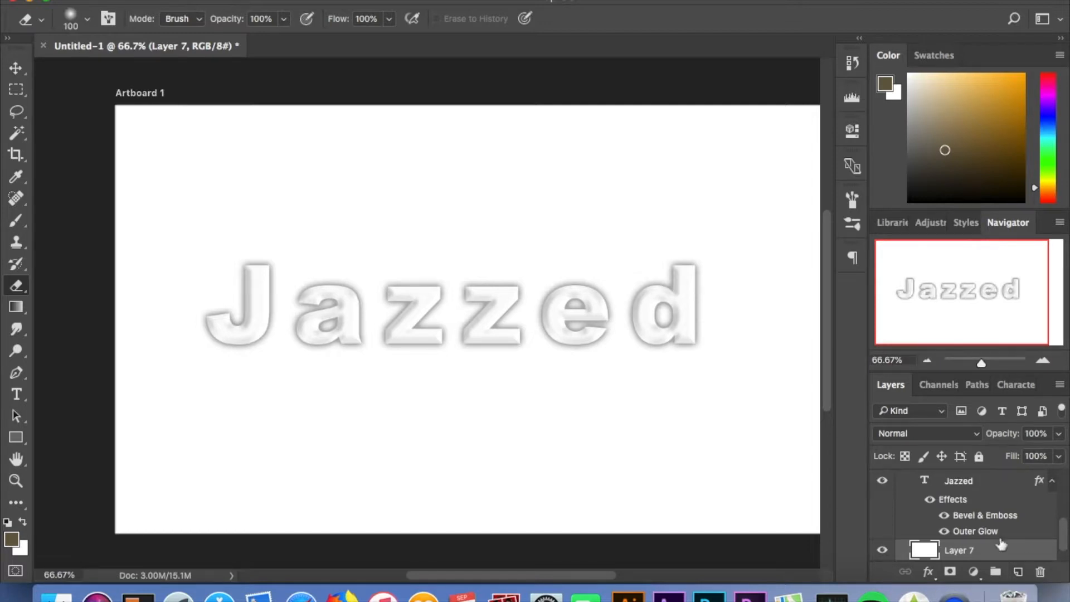
Show the masked tree layers, Layer 5 through Layer 1.
scroll(1002, 543, "up", 5)
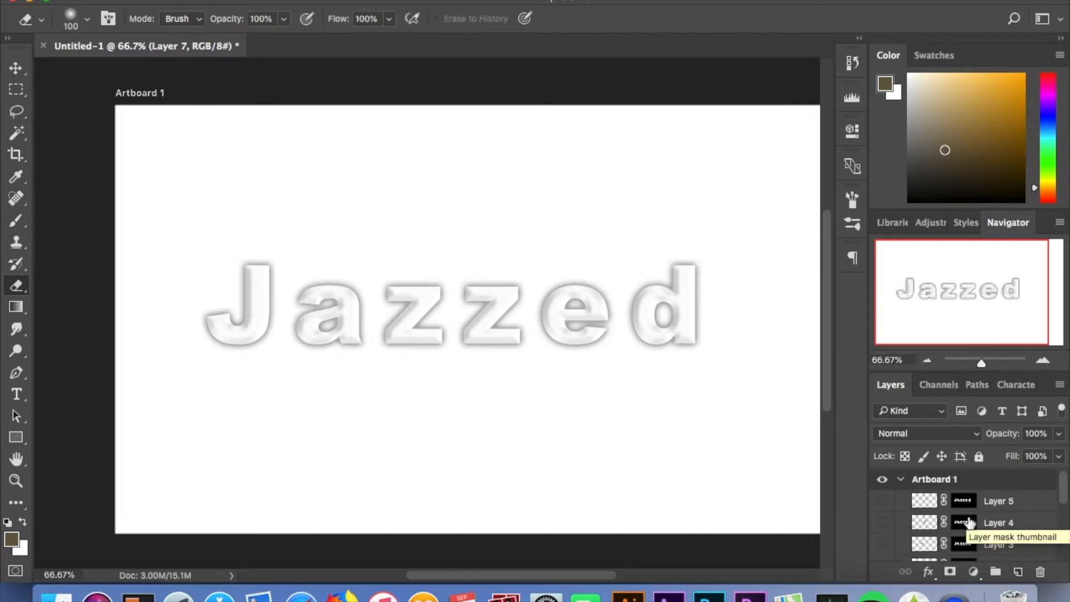
left_click(882, 500)
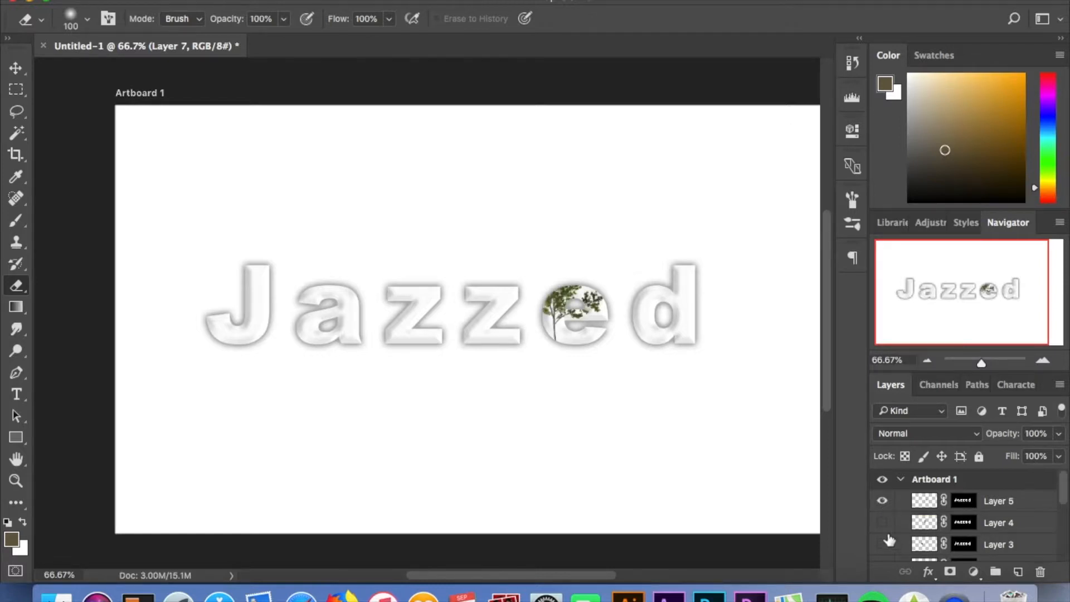
left_click(882, 522)
left_click(882, 545)
scroll(885, 548, "down", 2)
left_click(882, 522)
left_click(882, 545)
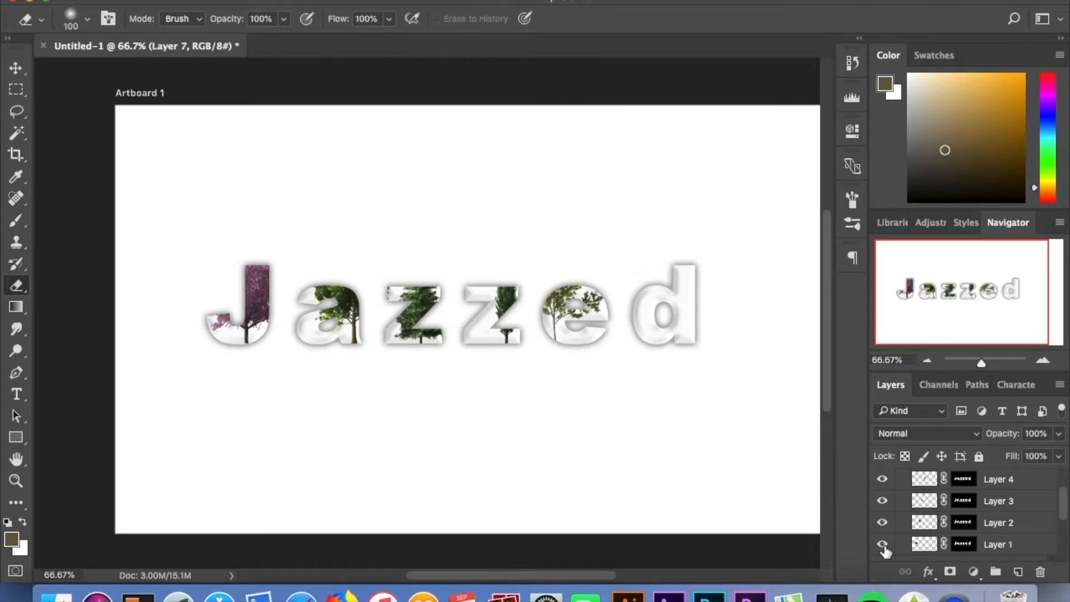
Add a new empty layer directly above Layer 5.
left_click(1038, 490)
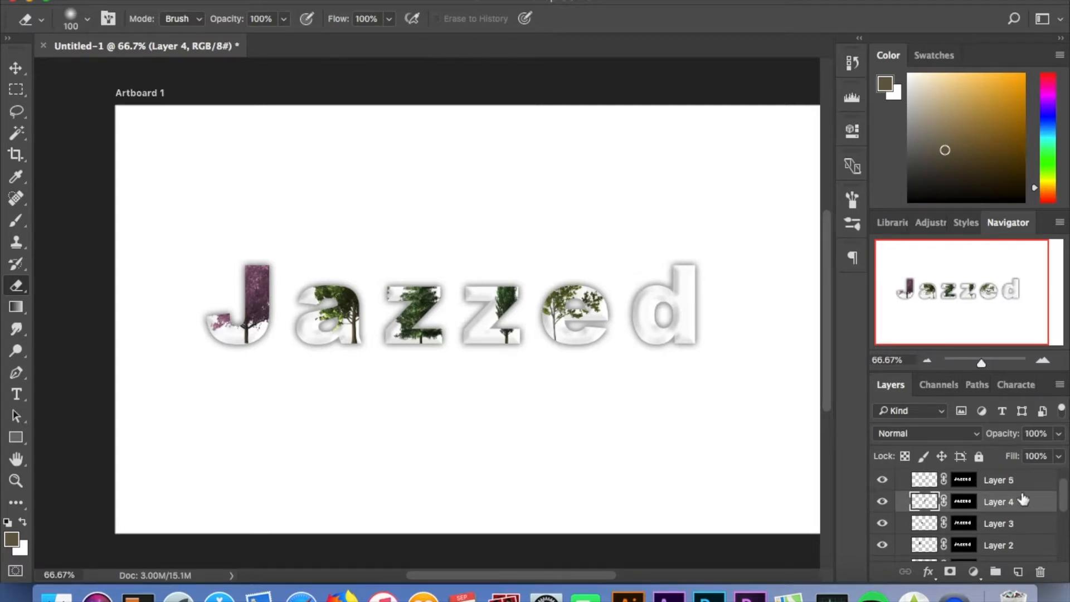
scroll(1023, 498, "up", 2)
left_click(1028, 504)
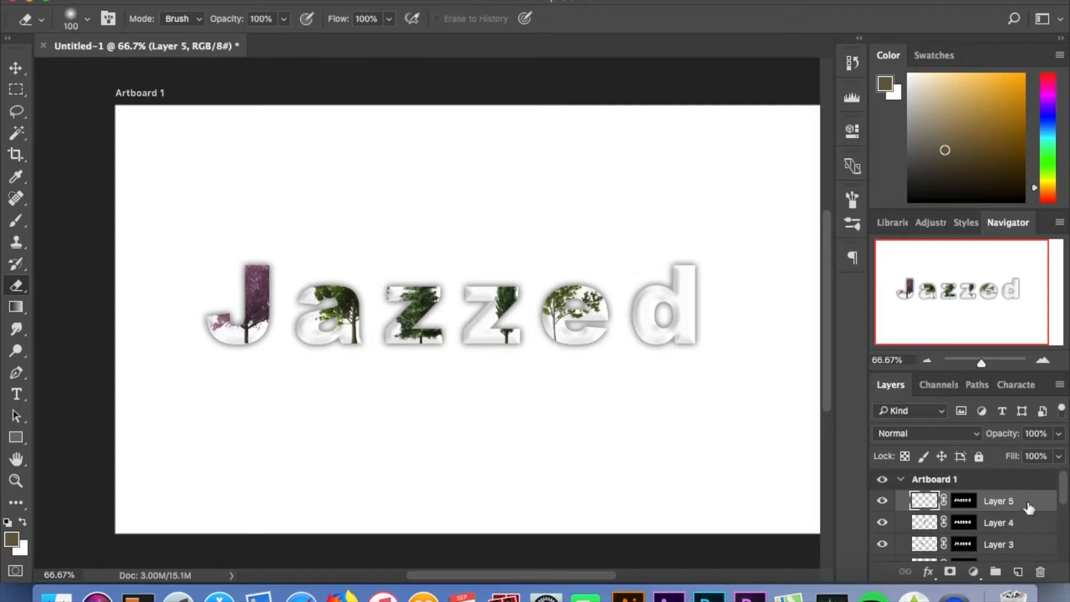
left_click(1018, 571)
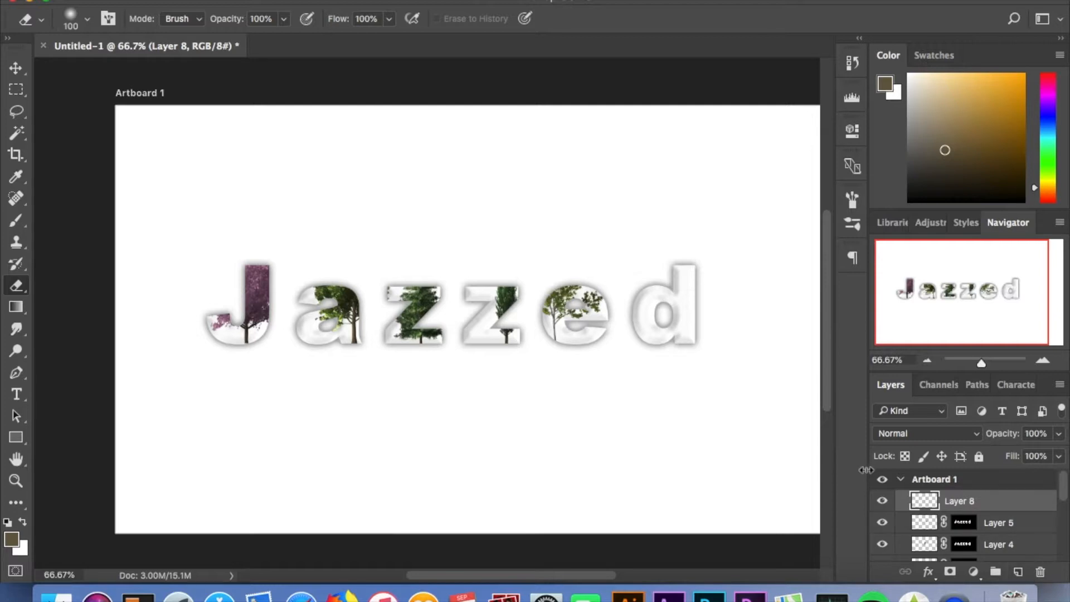
Render a tree of the base type 2: Redwood onto the new layer with the Tree filter.
left_click(405, 1)
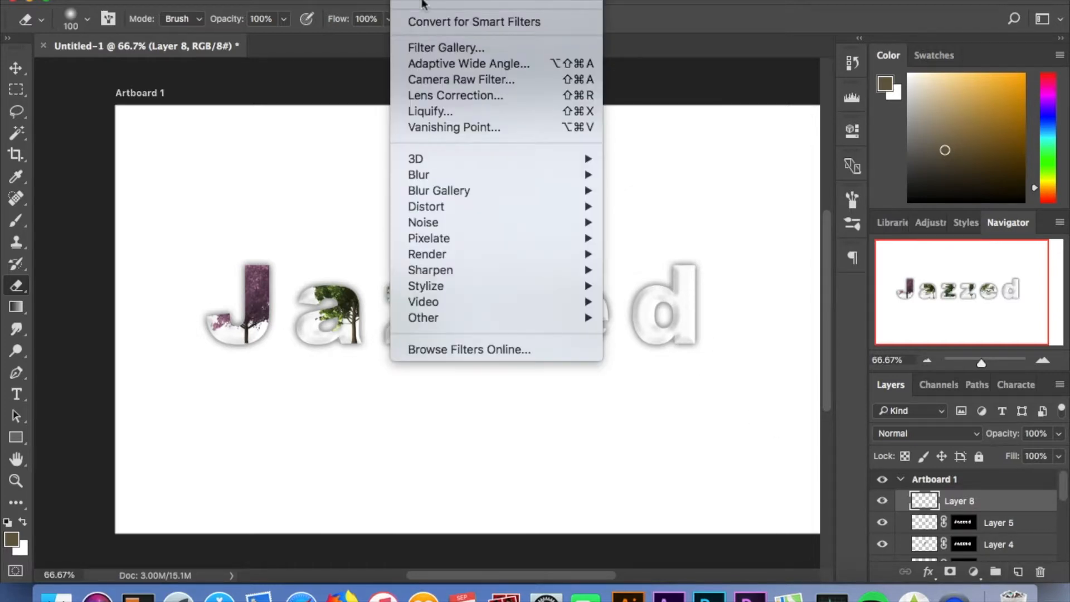
mouse_move(471, 260)
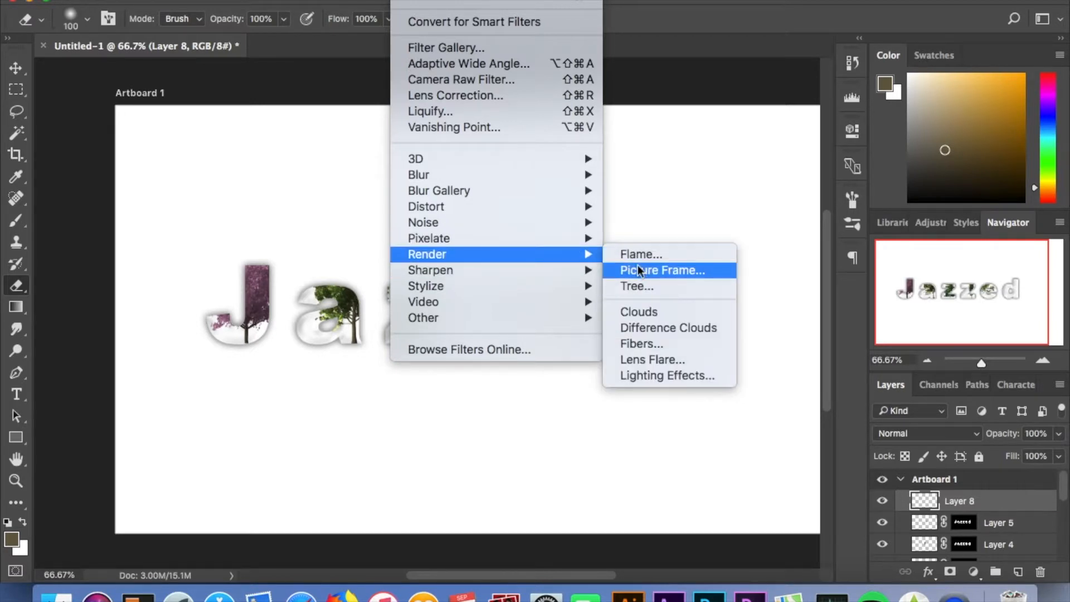
left_click(643, 286)
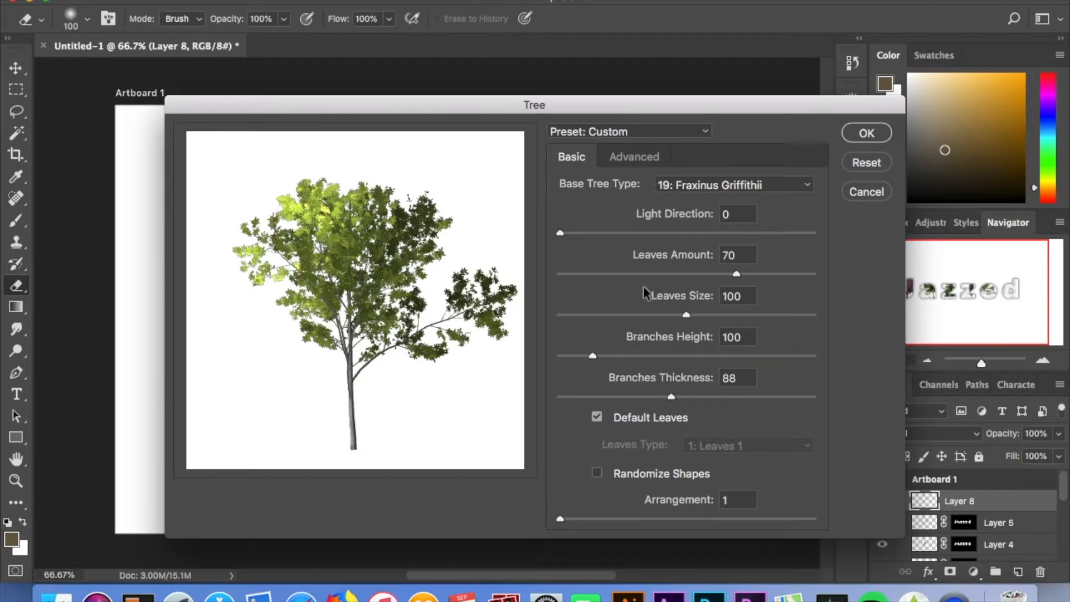
left_click(704, 189)
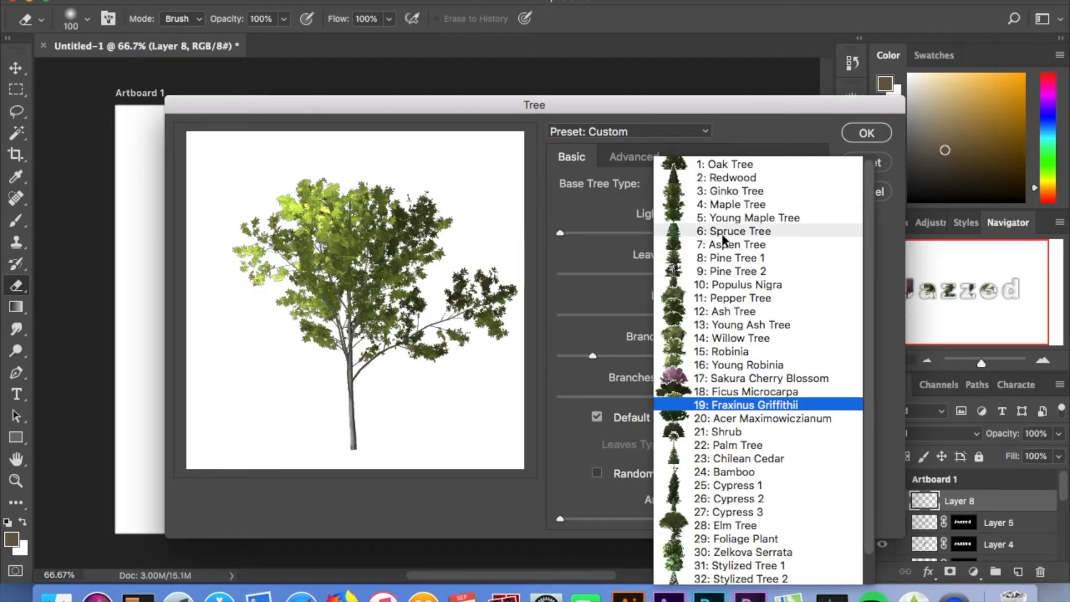
left_click(722, 218)
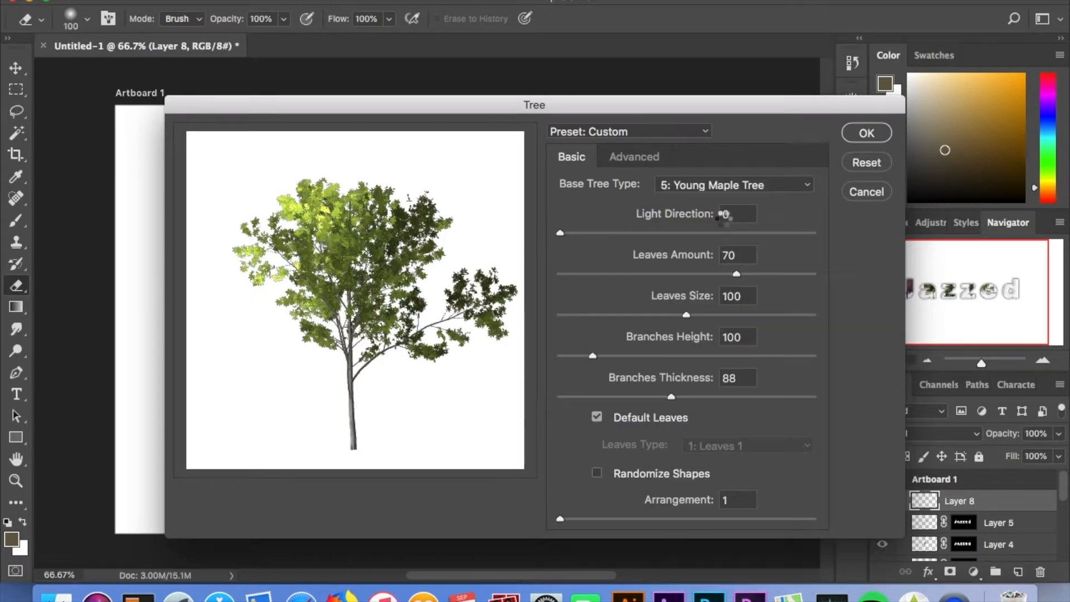
left_click(693, 188)
left_click(704, 179)
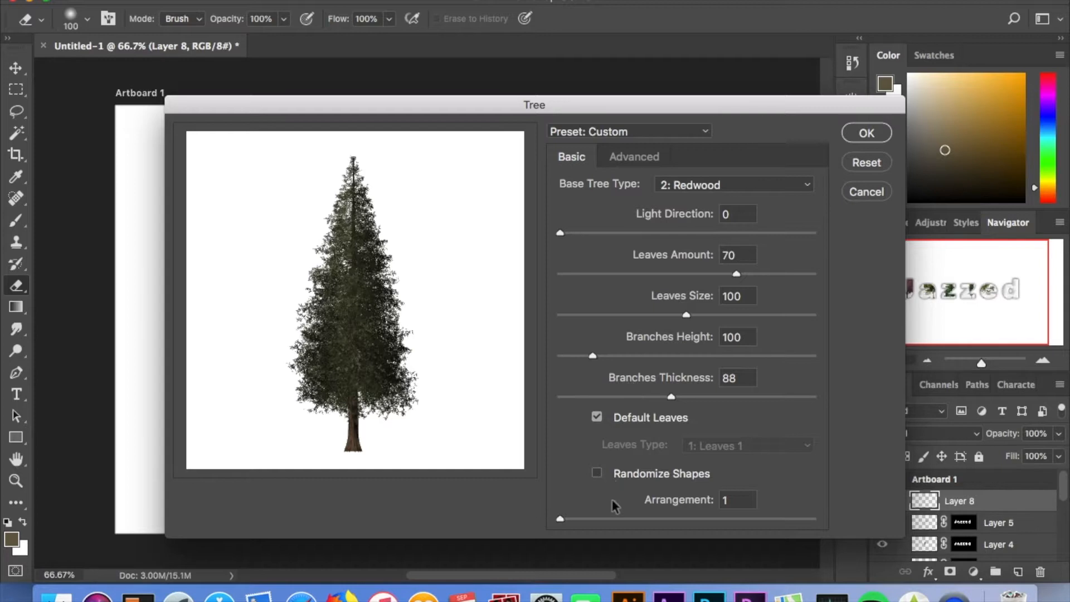
left_click(597, 473)
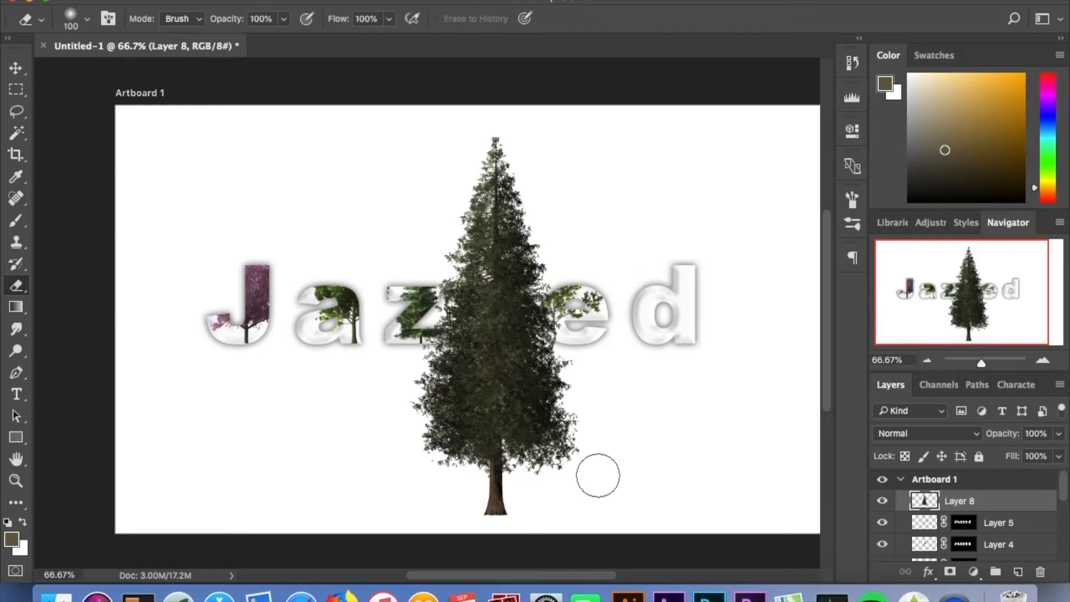
Scale the redwood tree to about 41% and place it over the letter d, nudging it down toward the letter's base.
key("ctrl+t")
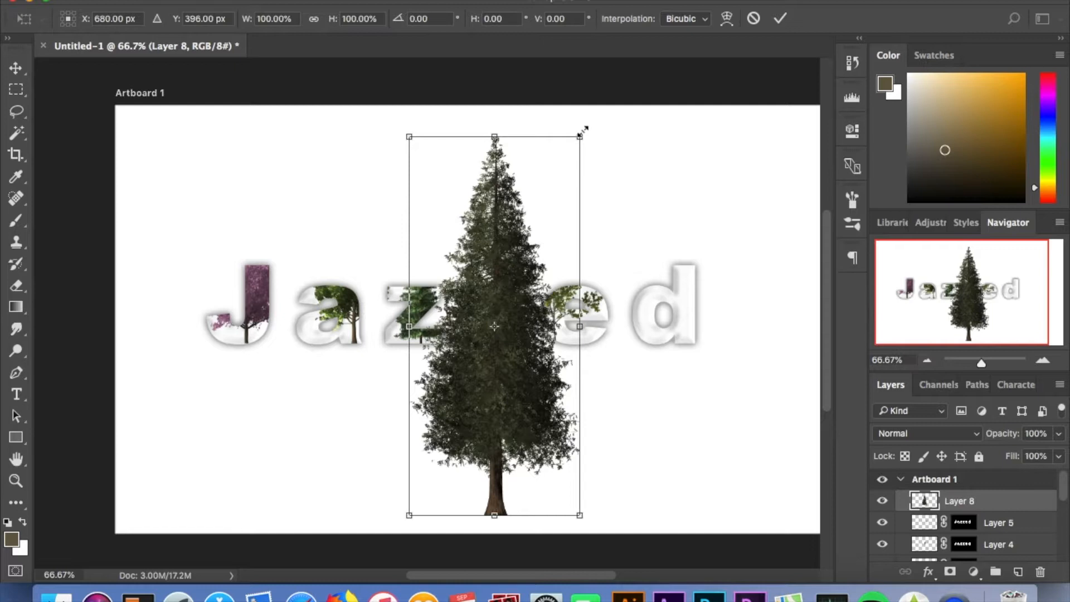
left_click_drag(584, 131, 405, 322)
left_click_drag(444, 483, 696, 291)
key("Down")
key("Down")
key("Down")
key("Down")
key("Down")
key("Down")
key("Down")
key("Down")
key("Down")
key("Down")
key("Down")
key("Down")
key("Down")
key("Down")
key("Down")
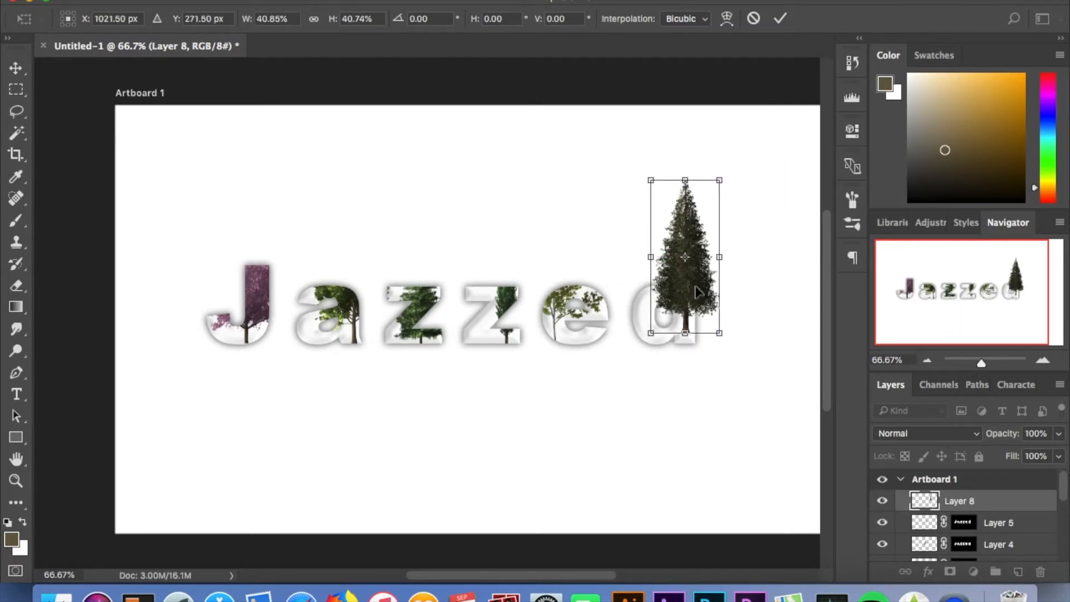
key("Return")
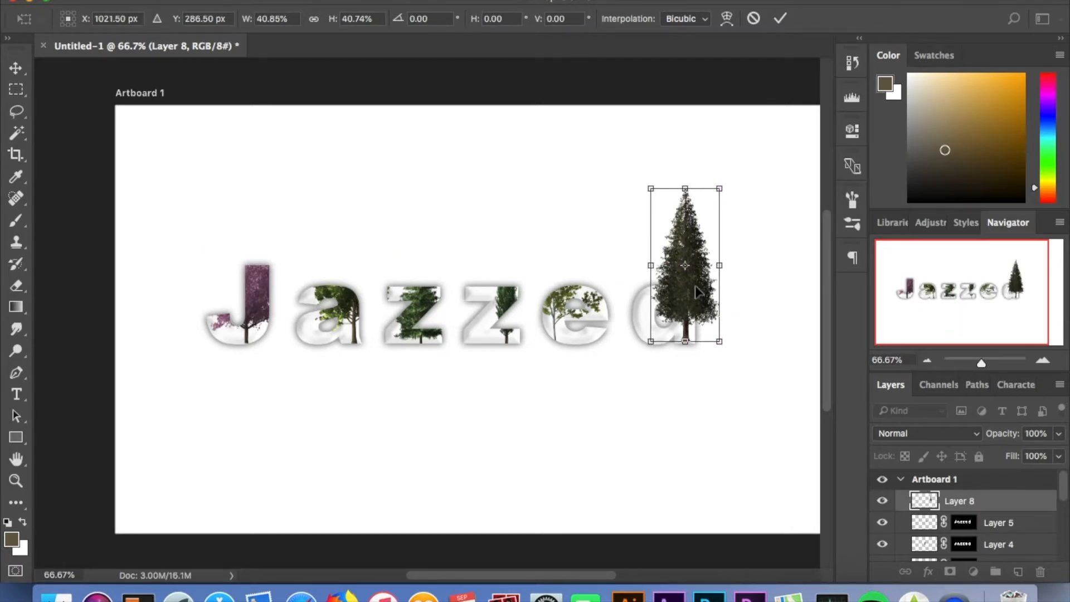
Nudge the redwood tree slightly lower and shrink it further so it fits the letter d more closely.
key("e")
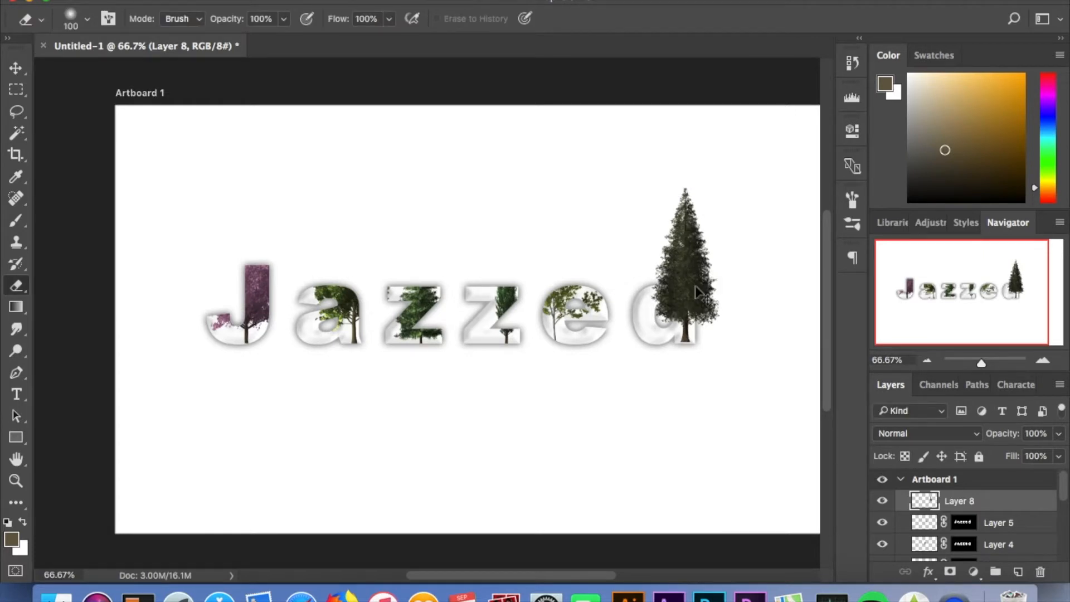
key("ctrl+t")
key("Return")
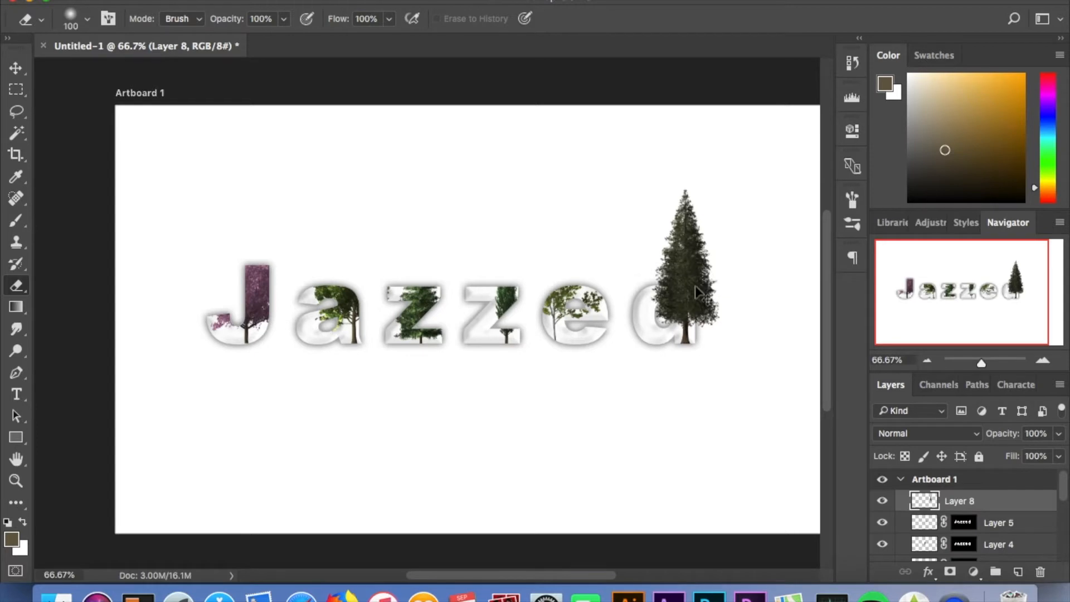
key("ctrl+t")
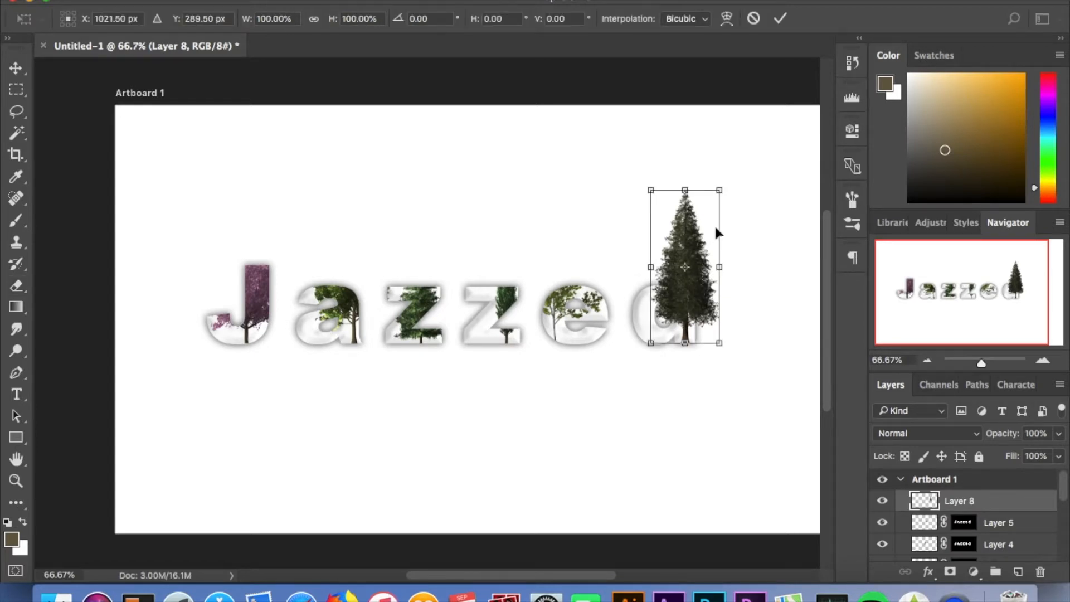
left_click_drag(722, 193, 703, 240)
key("Return")
key("e")
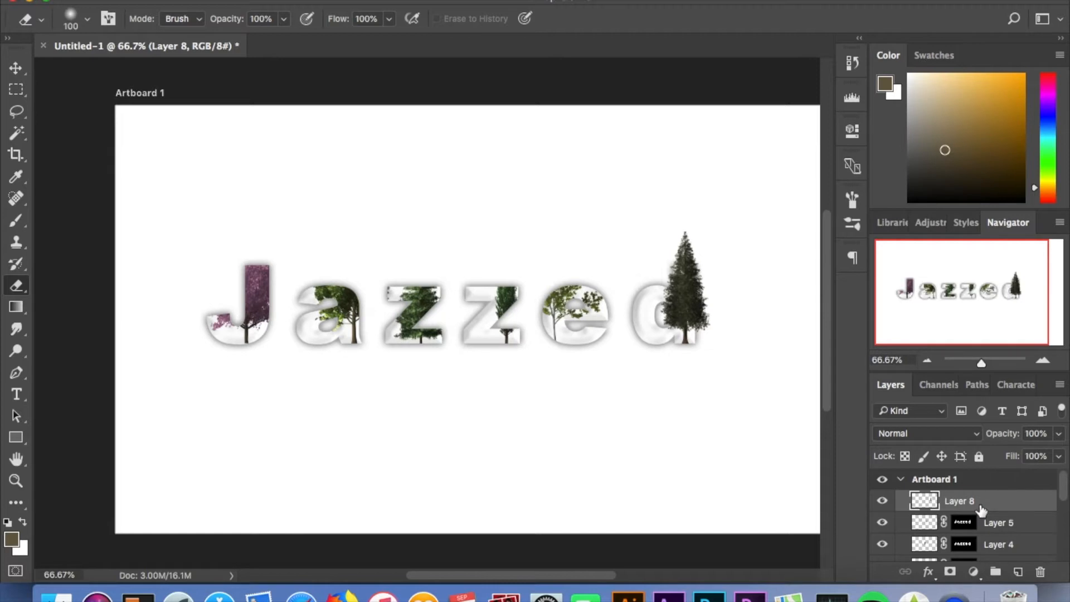
Load the Jazzed text outline as a selection and use it to add a layer mask to the redwood on Layer 8.
scroll(979, 517, "down", 3)
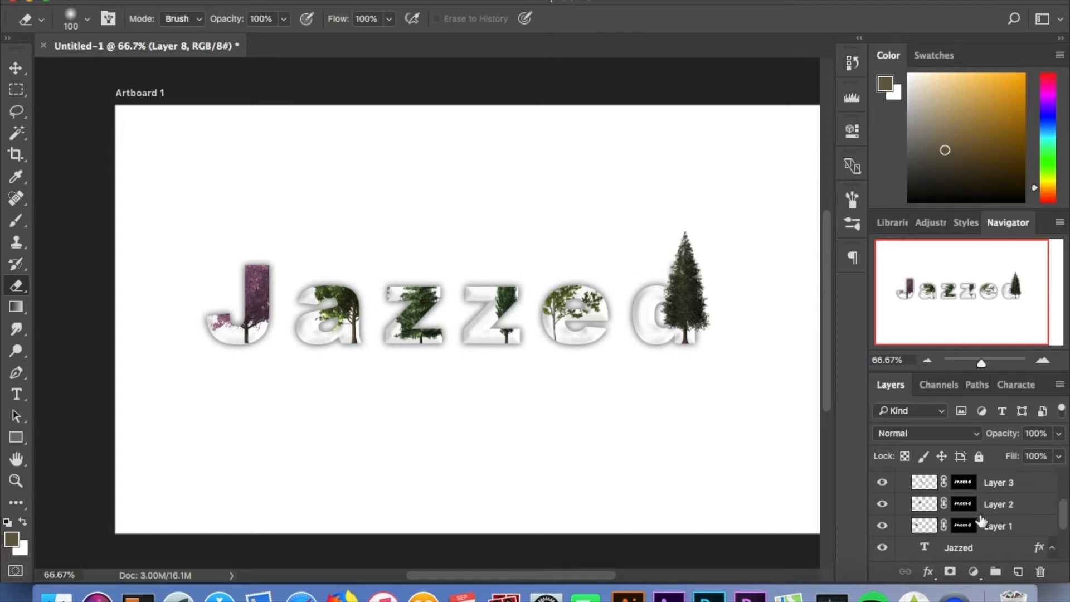
left_click(931, 549)
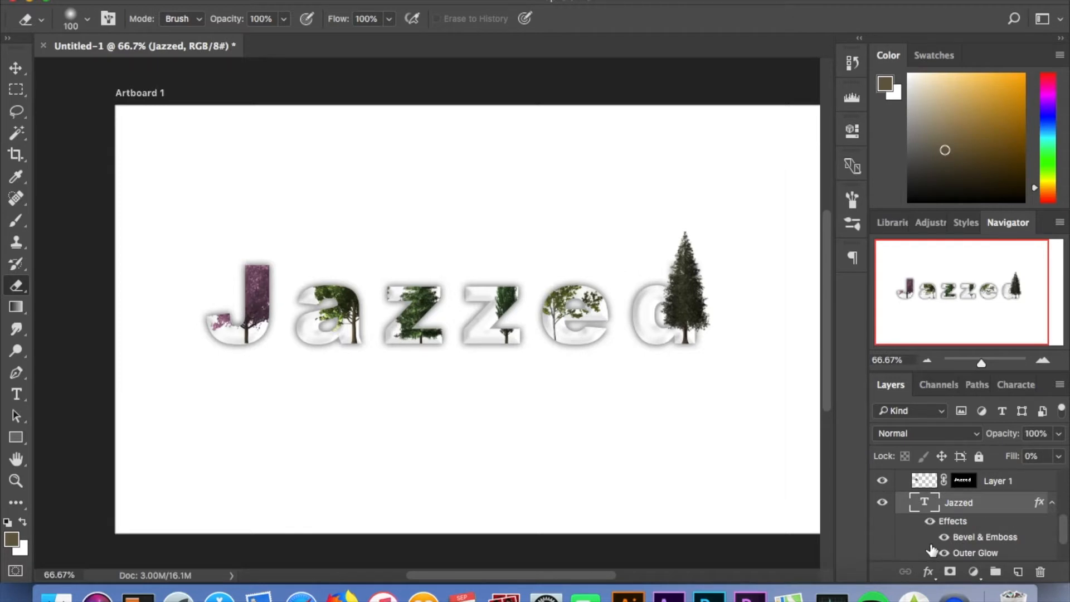
scroll(932, 550, "down", 2)
scroll(931, 548, "up", 4)
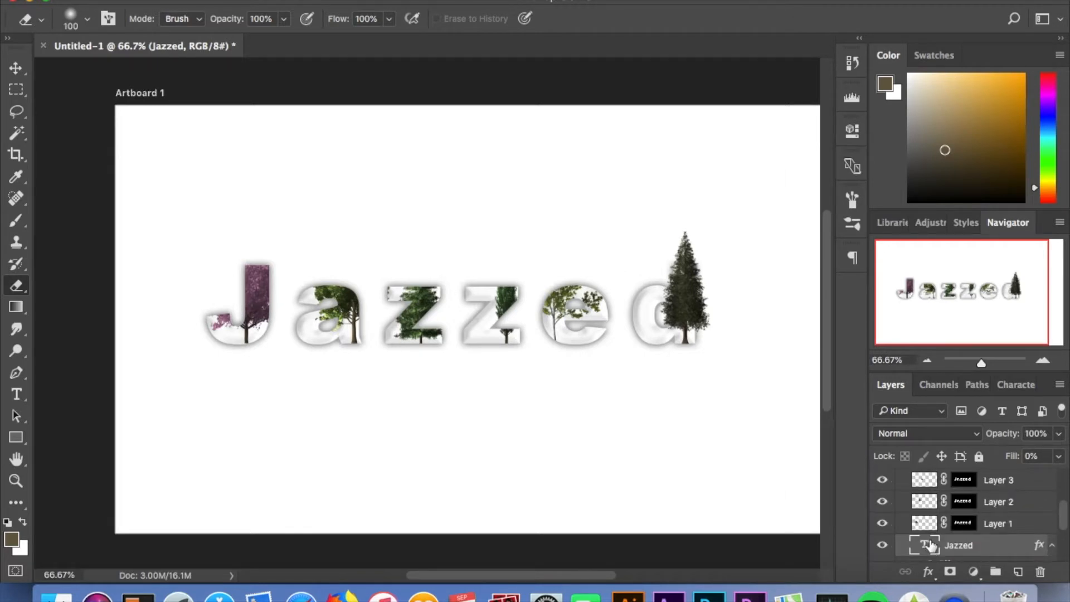
left_click(927, 548, "super")
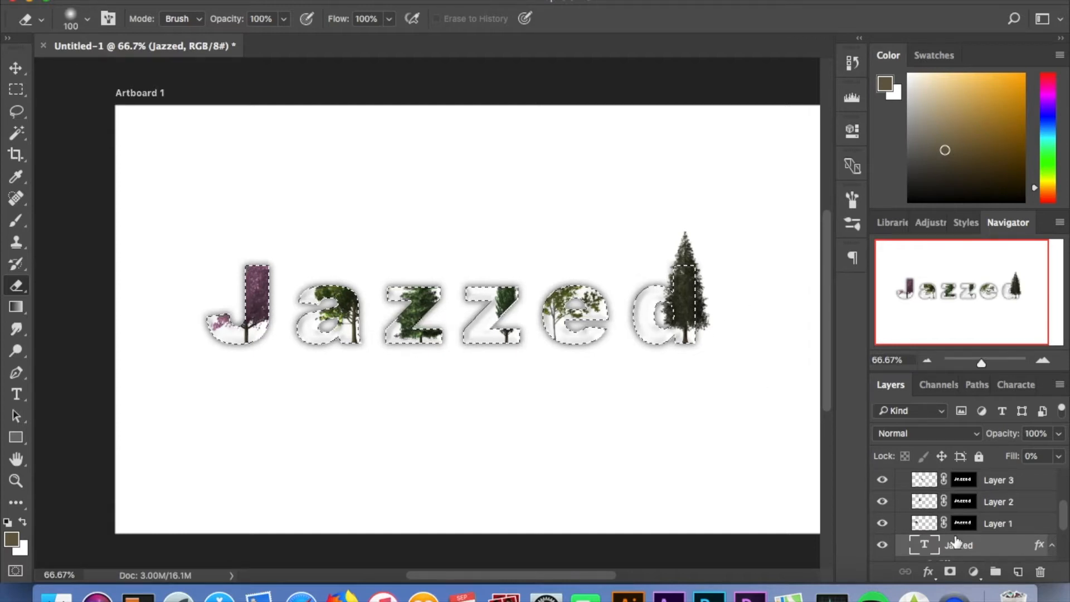
scroll(980, 519, "up", 3)
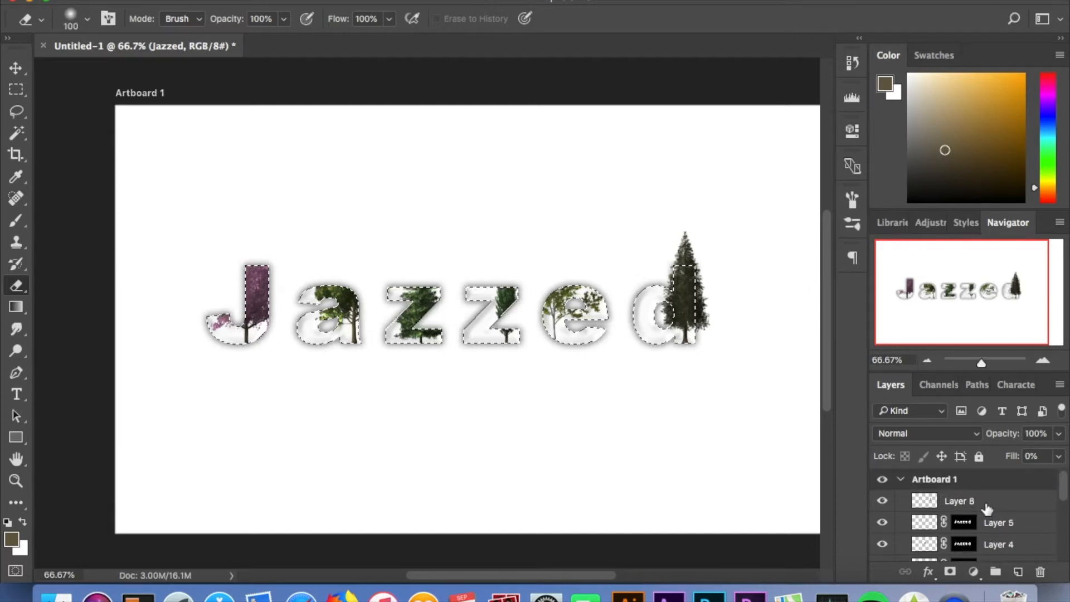
left_click(985, 506)
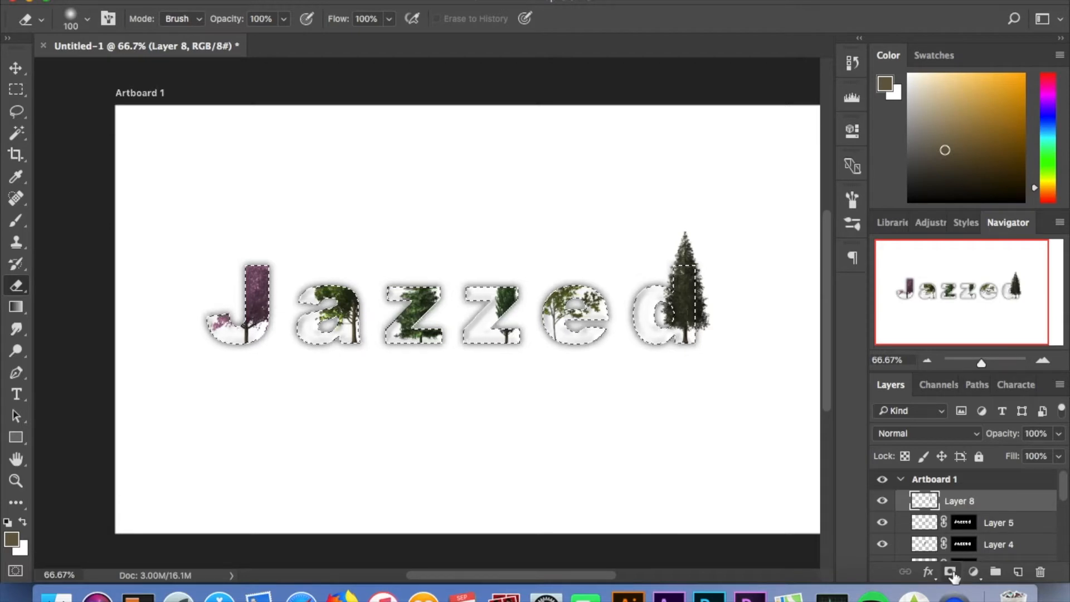
left_click(950, 572)
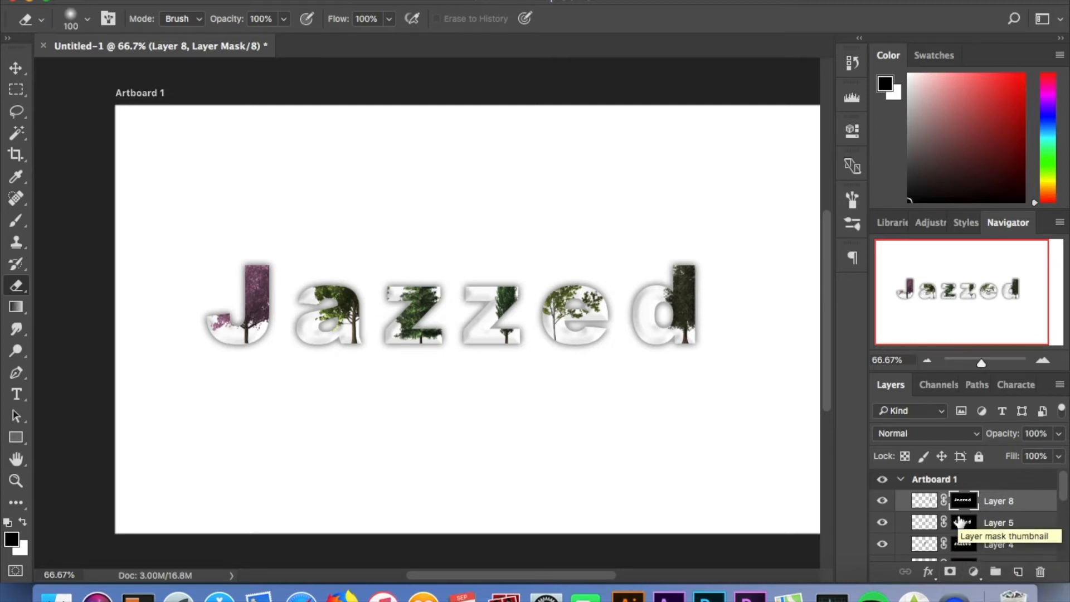
Move the hidden Layer 6 directly above the white Layer 7 in the layer stack.
scroll(960, 521, "down", 5)
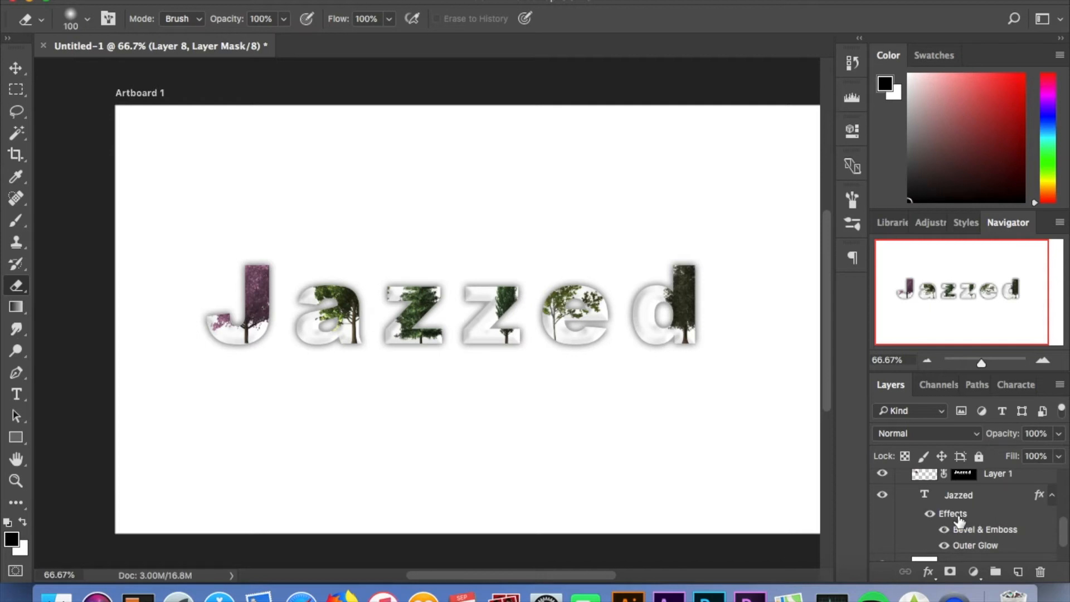
scroll(958, 521, "down", 2)
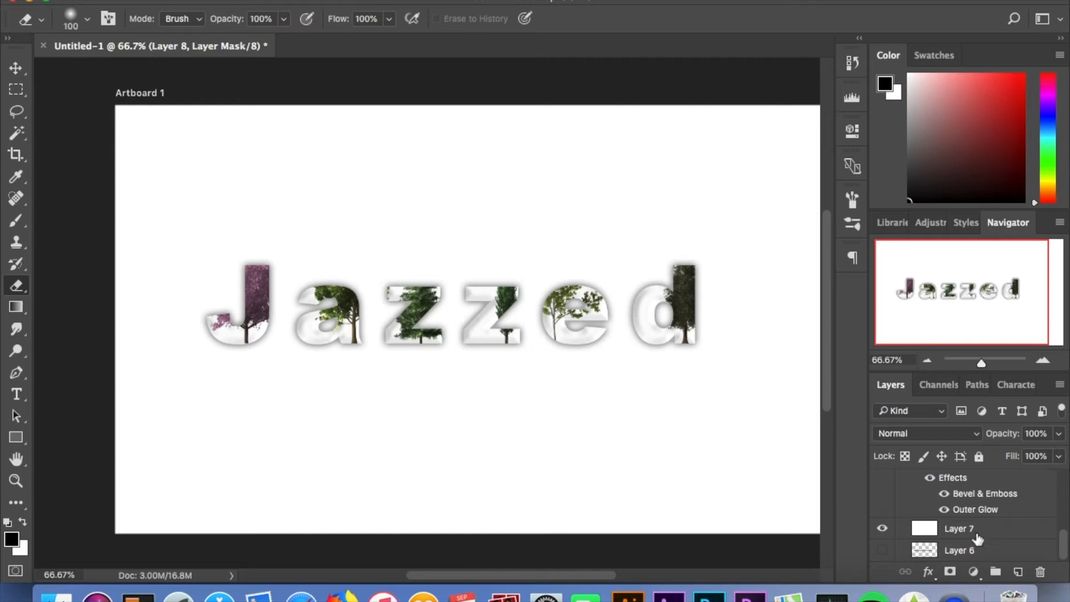
left_click(978, 550)
left_click_drag(977, 552, 980, 525)
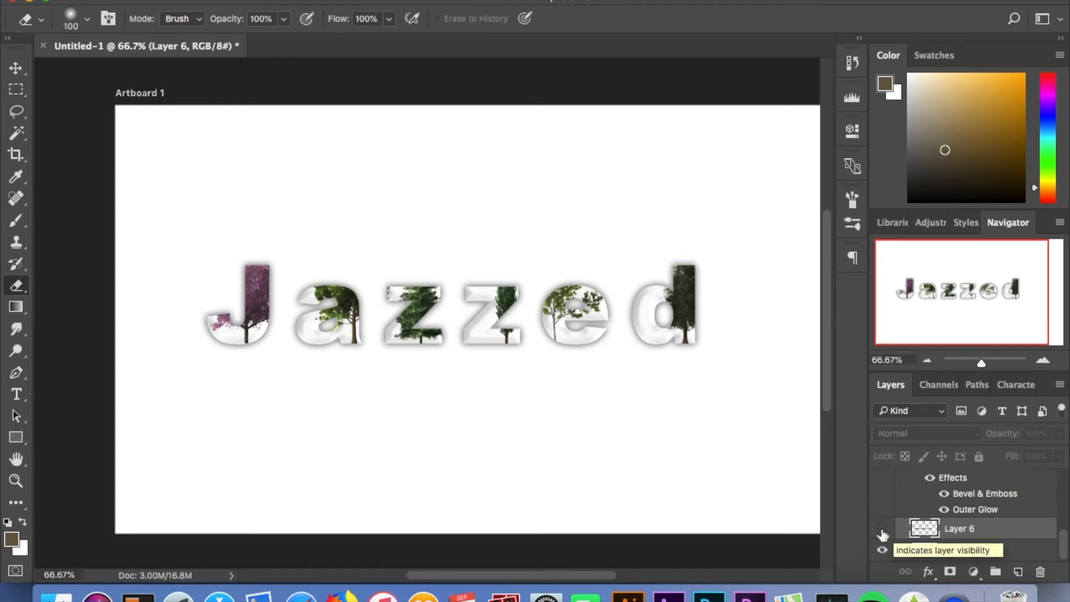
Check the Brush tool's 100 px Rough Round Bristle tip and the foreground color 685d46.
left_click(16, 224)
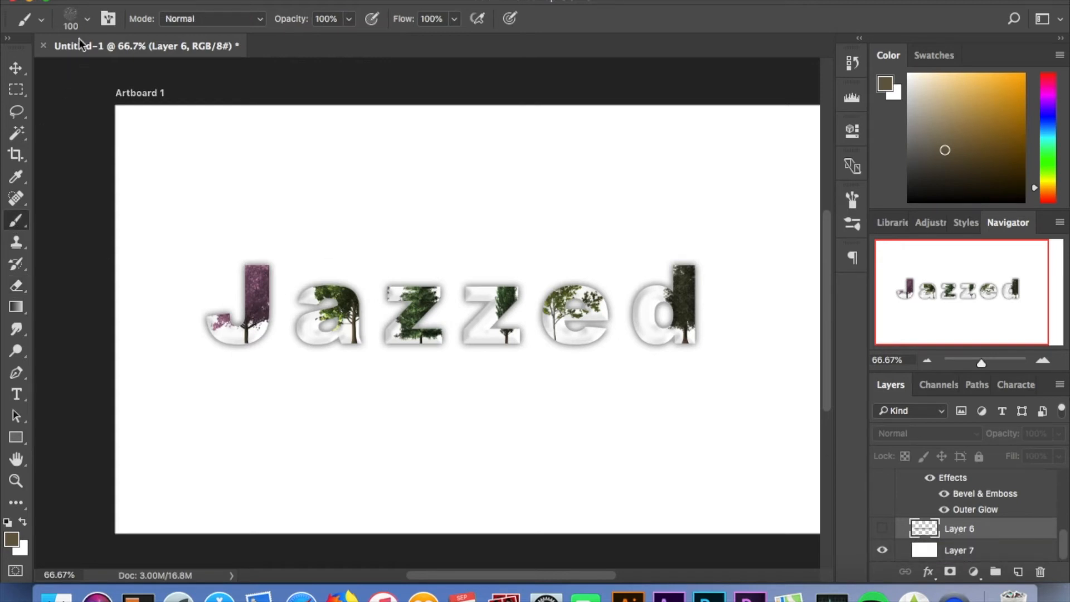
left_click(76, 22)
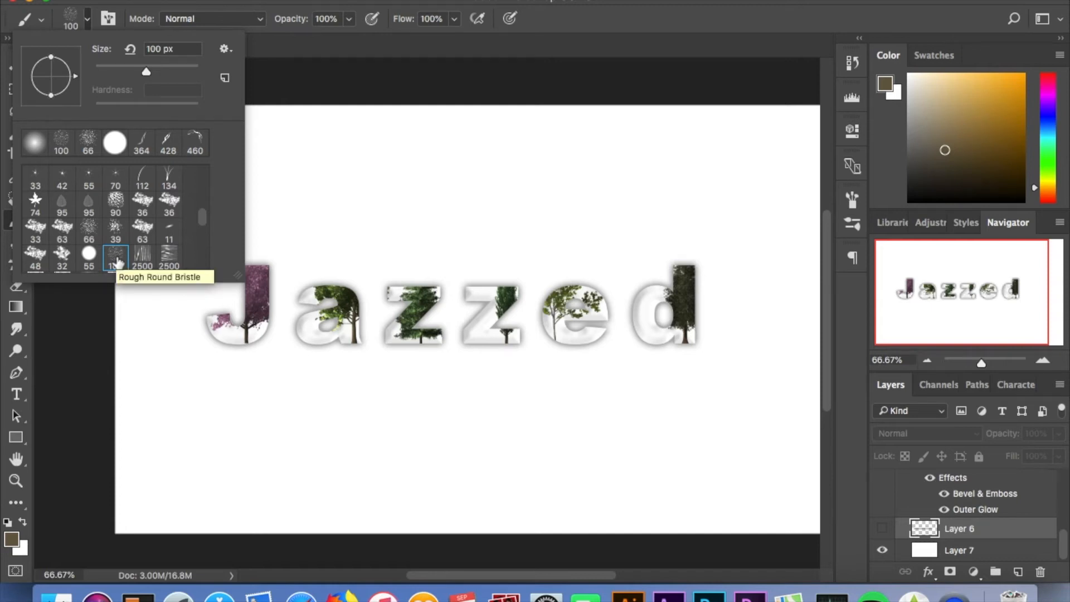
left_click(93, 23)
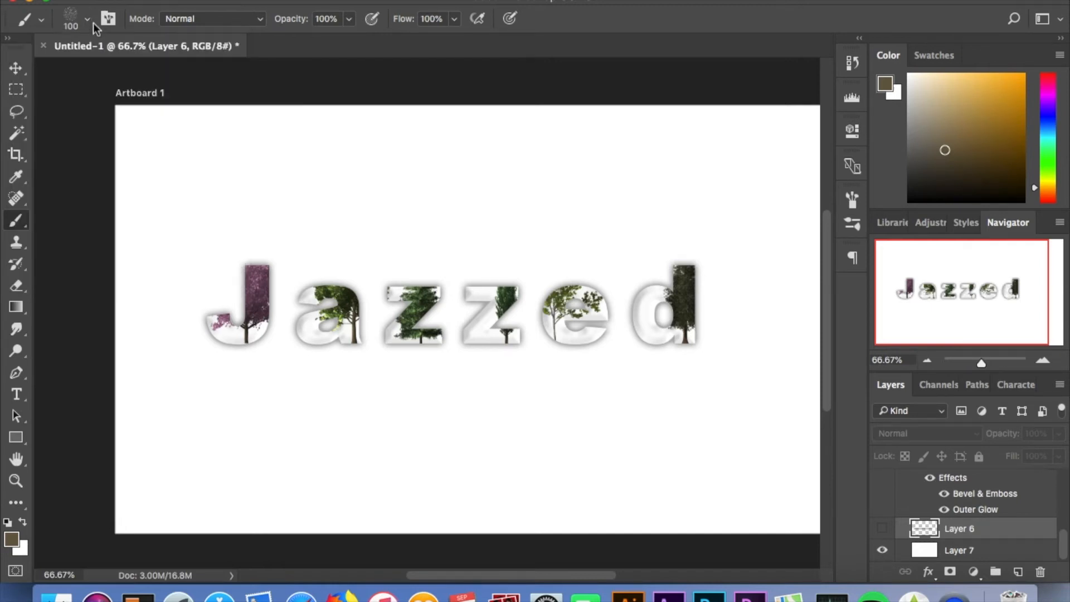
left_click(894, 223)
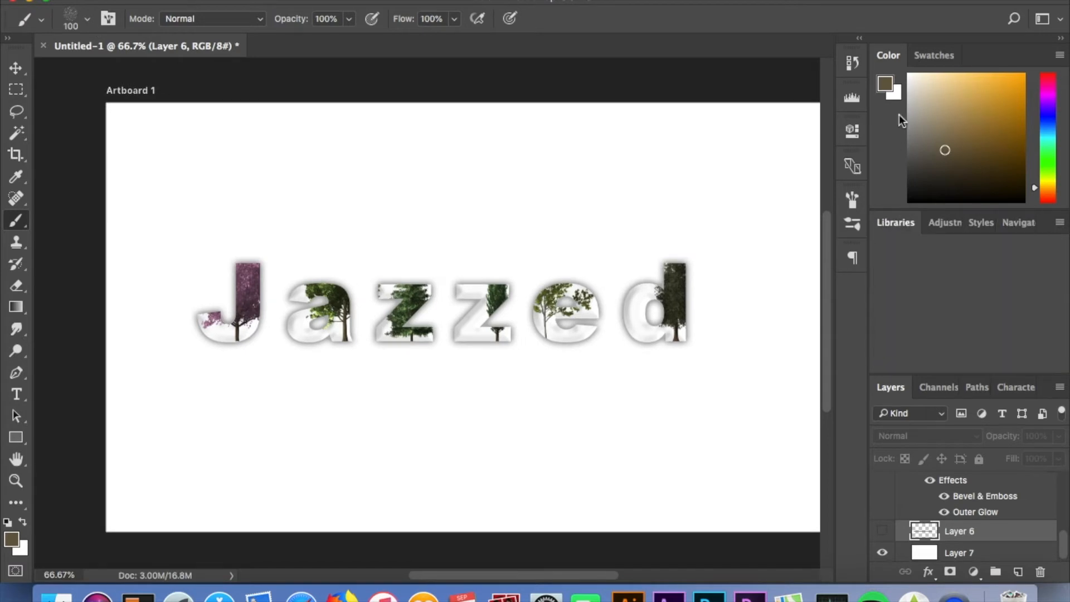
left_click(887, 85)
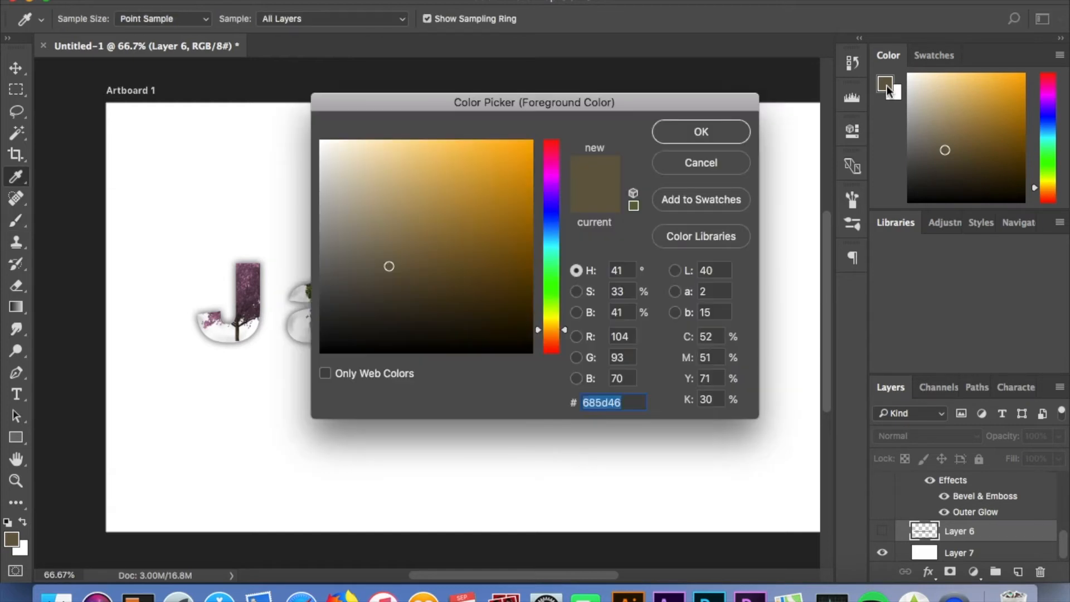
left_click(690, 137)
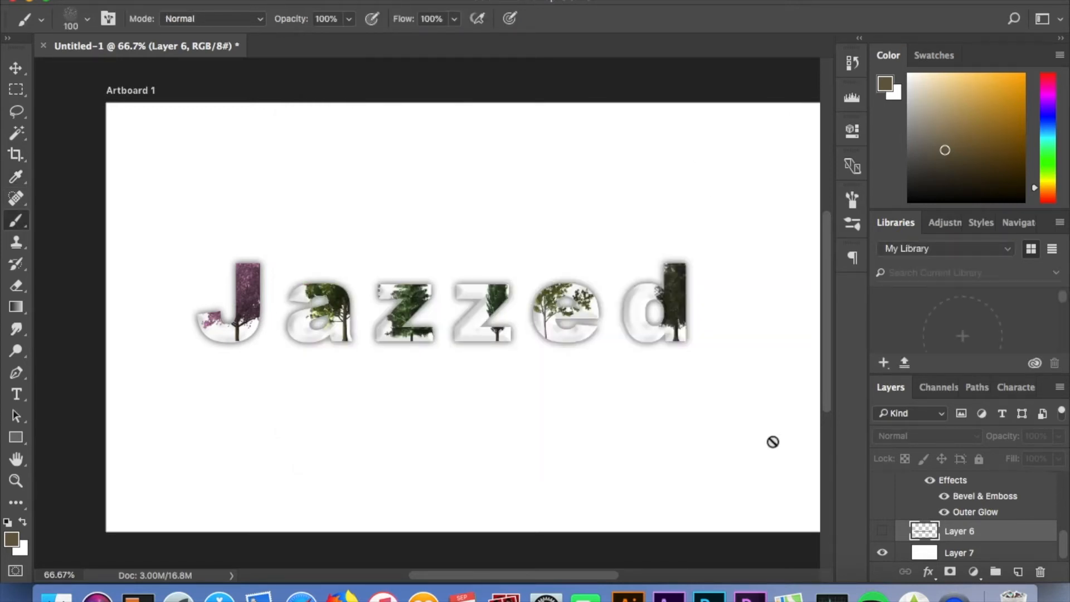
Make the ground strip on Layer 6 visible and check the Eraser's soft round brush at 100 px with 0% hardness.
left_click(882, 531)
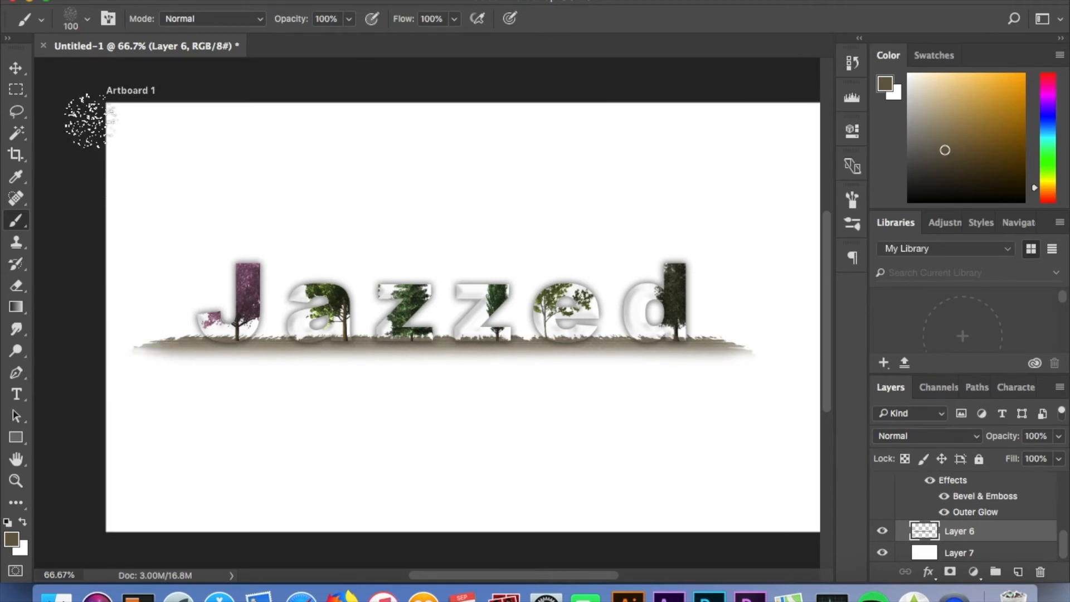
left_click(19, 68)
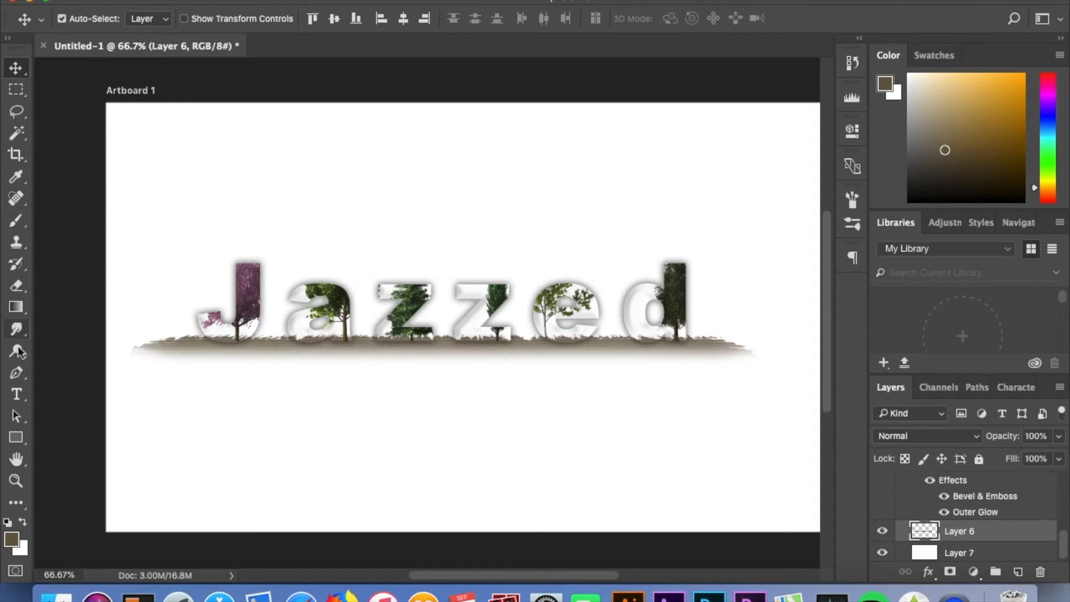
left_click(17, 286)
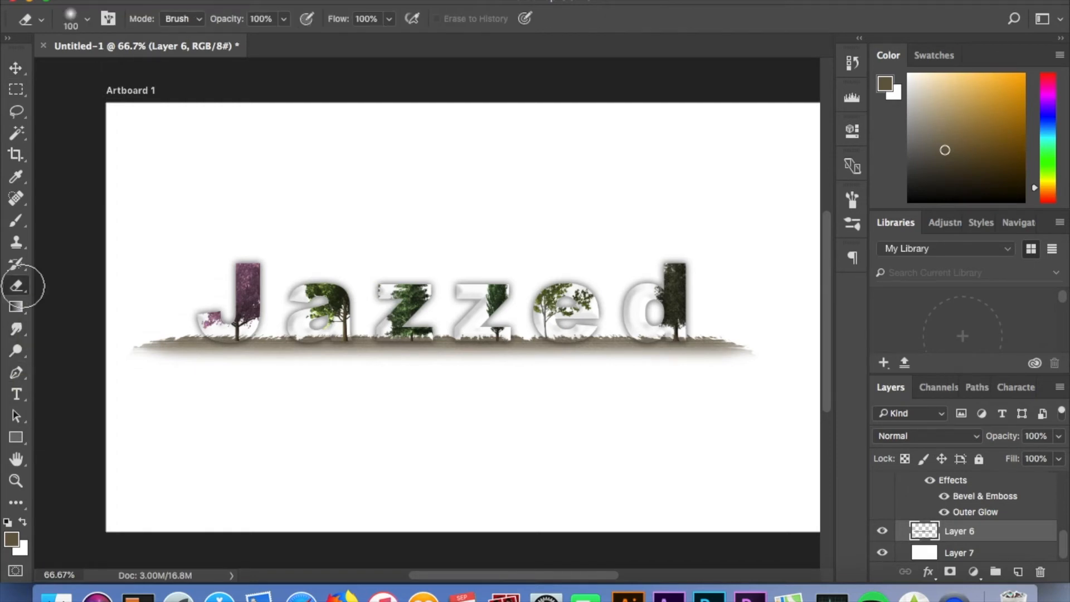
left_click(75, 23)
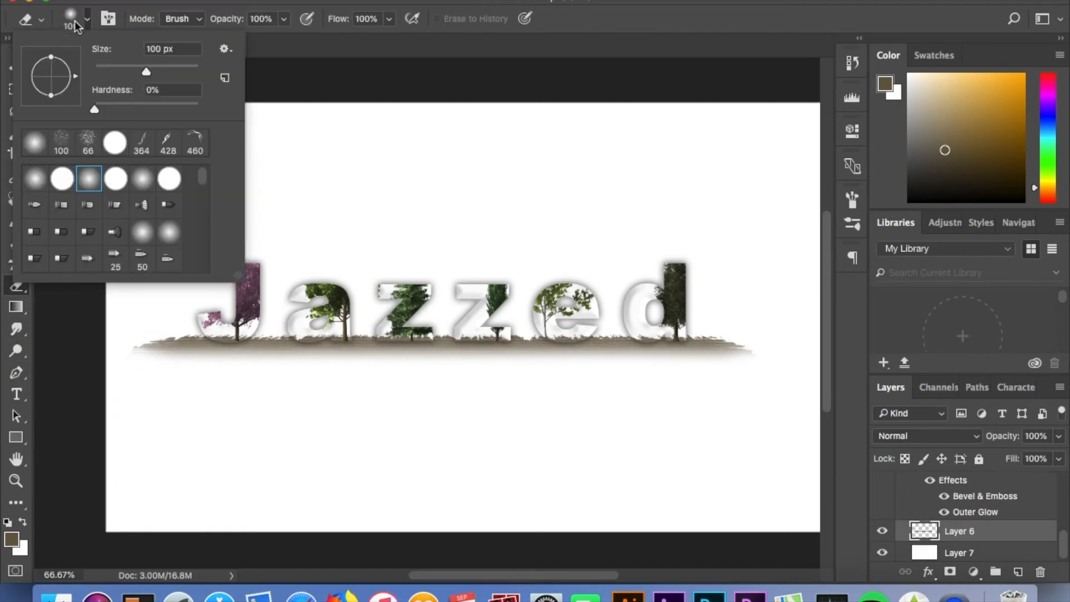
left_click(158, 373)
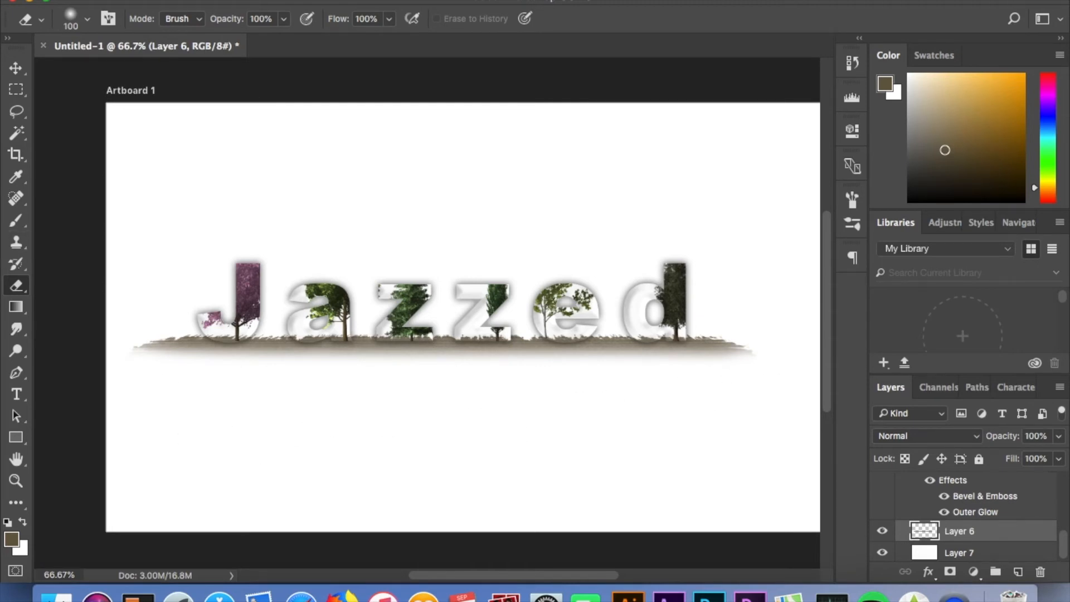
left_click(20, 68)
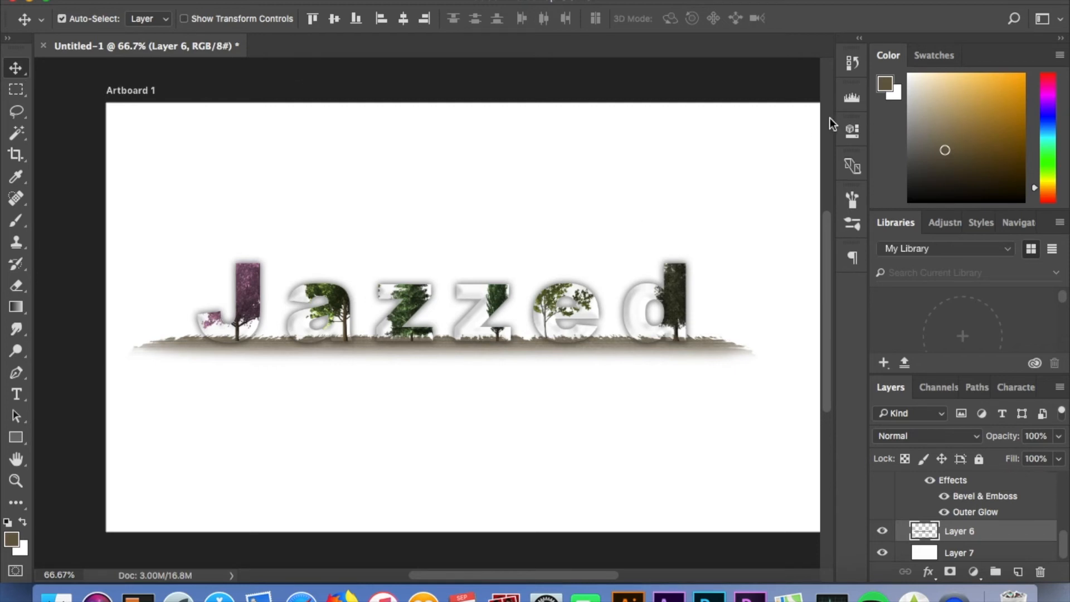
Examine the ground strip beneath the Jazzed letters from end to end at 100% zoom.
left_click(1021, 225)
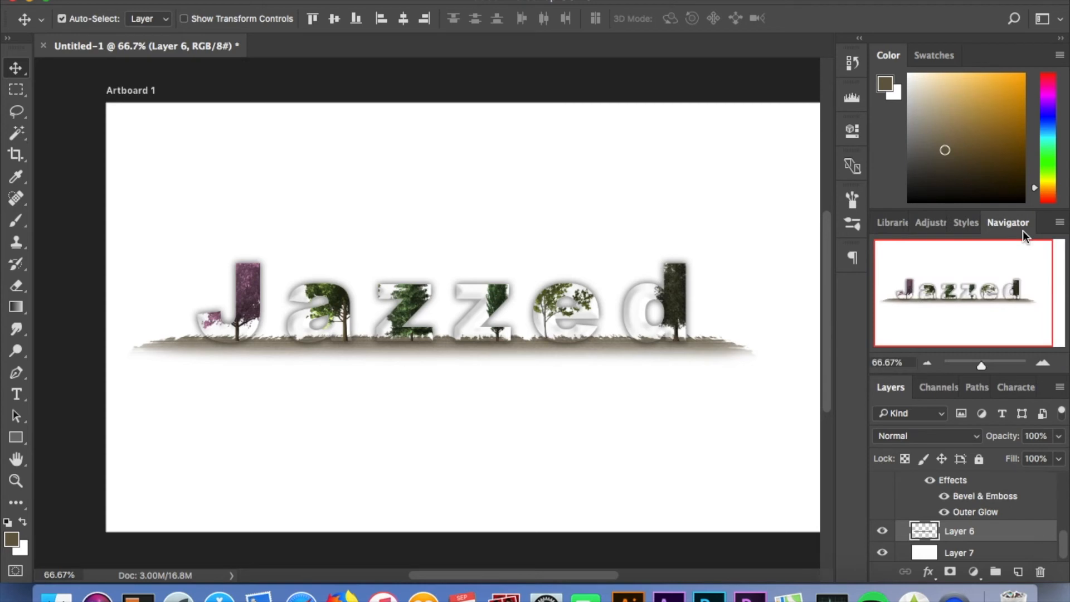
left_click(1043, 363)
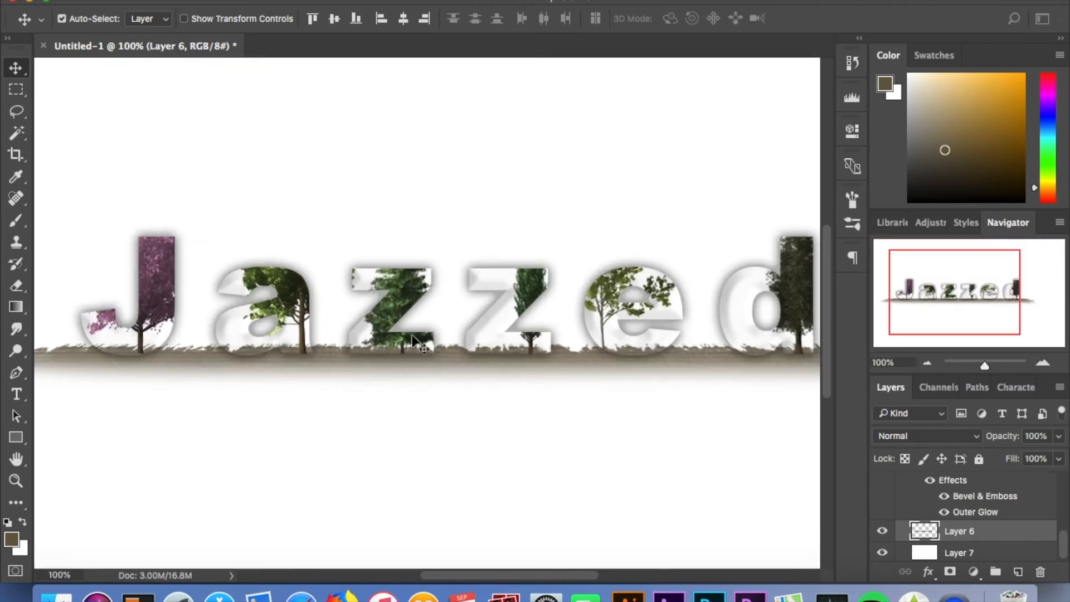
scroll(413, 336, "left", 2)
scroll(413, 336, "right", 5)
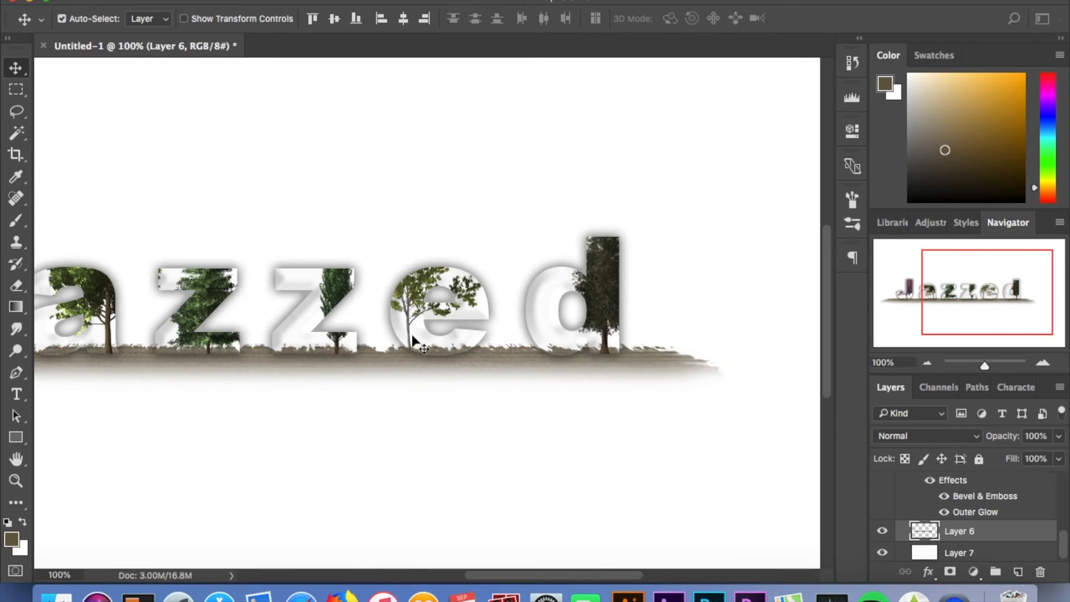
scroll(413, 337, "left", 5)
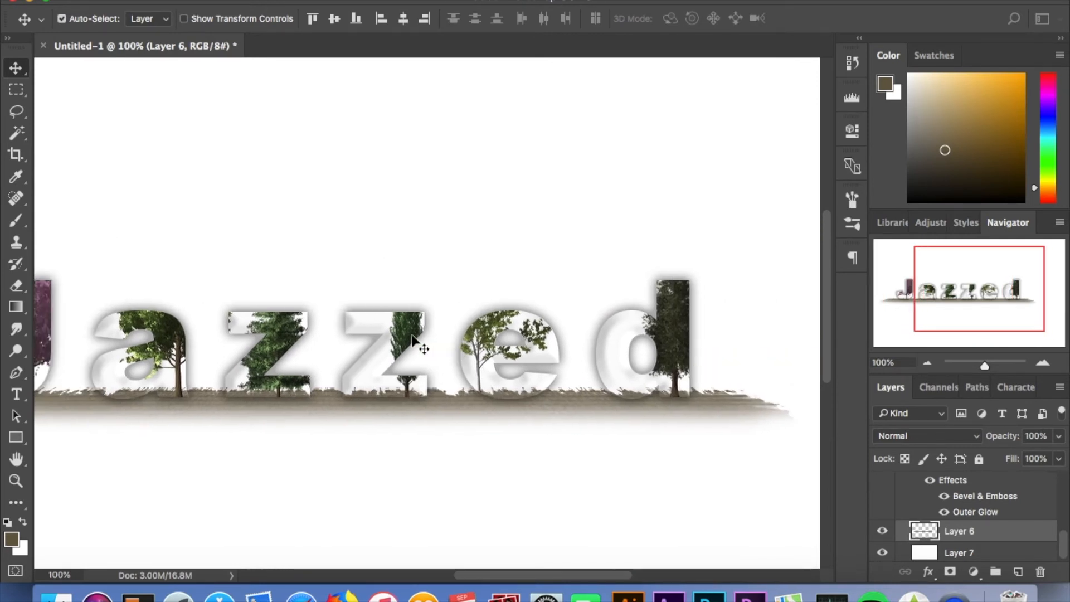
scroll(413, 337, "left", 3)
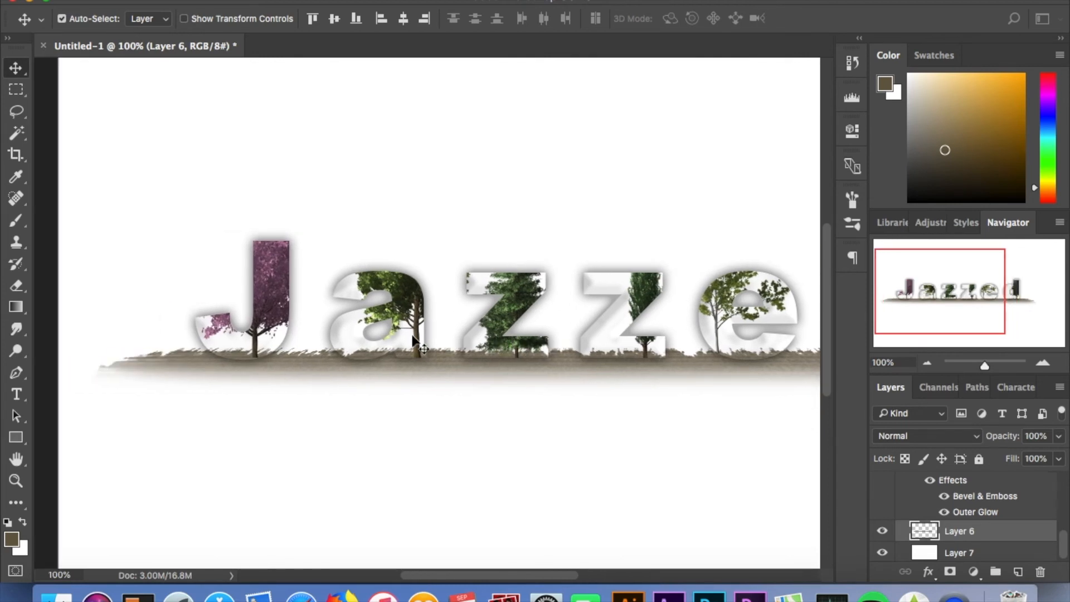
Try to erase both outer ends of the ground strip on Layer 6 with the soft 100 px Eraser.
left_click(16, 286)
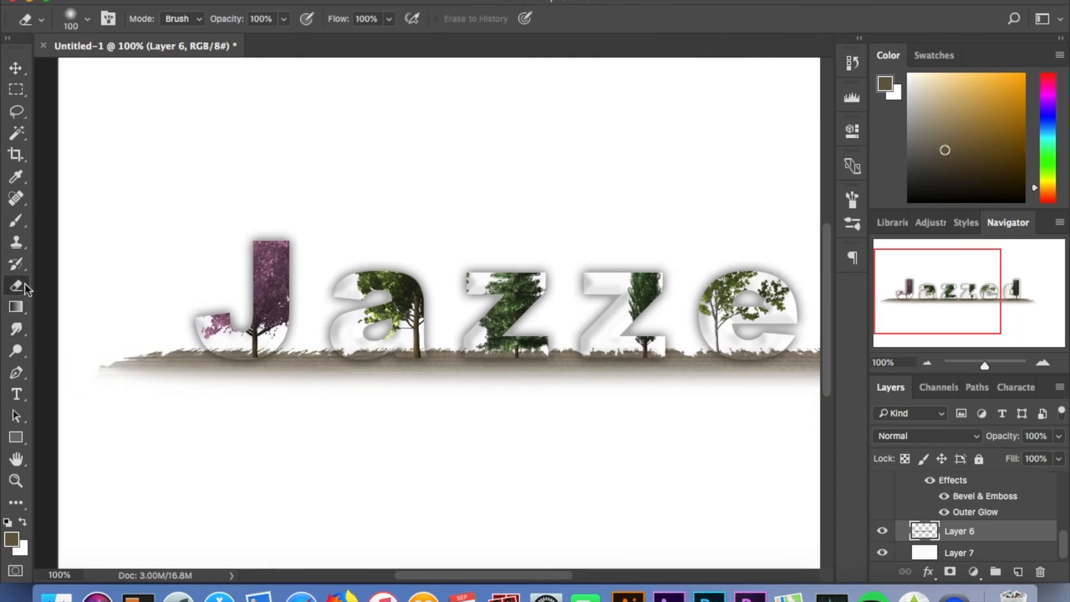
mouse_move(139, 377)
left_mouse_down()
mouse_move(120, 352)
mouse_move(134, 392)
mouse_move(132, 354)
mouse_move(183, 394)
mouse_move(151, 351)
mouse_move(174, 376)
mouse_move(154, 363)
left_mouse_up()
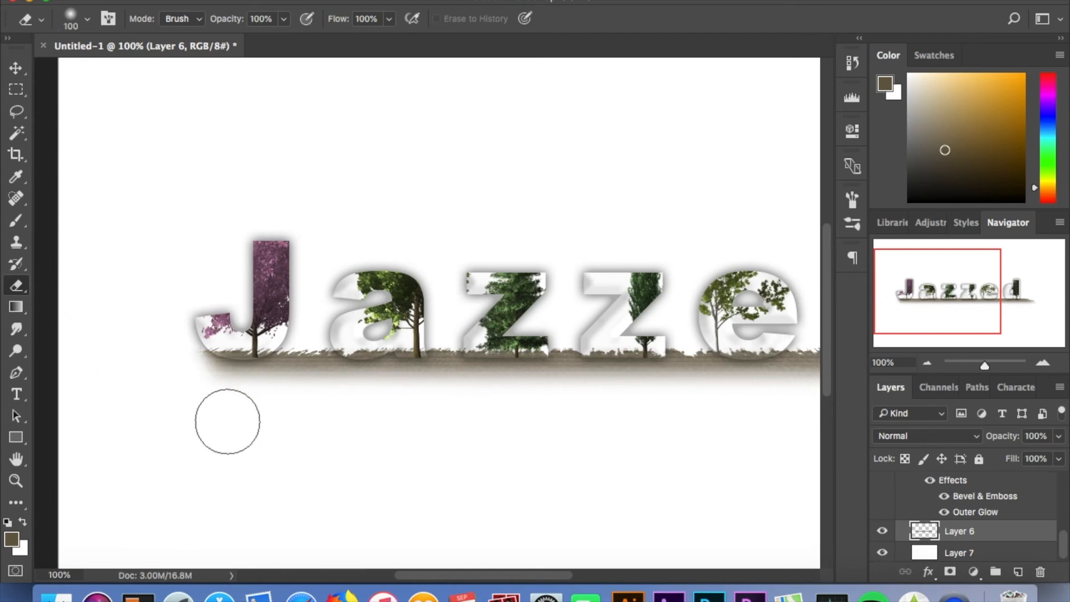
scroll(212, 423, "right", 10)
mouse_move(679, 343)
left_mouse_down()
mouse_move(678, 332)
mouse_move(733, 360)
left_mouse_up()
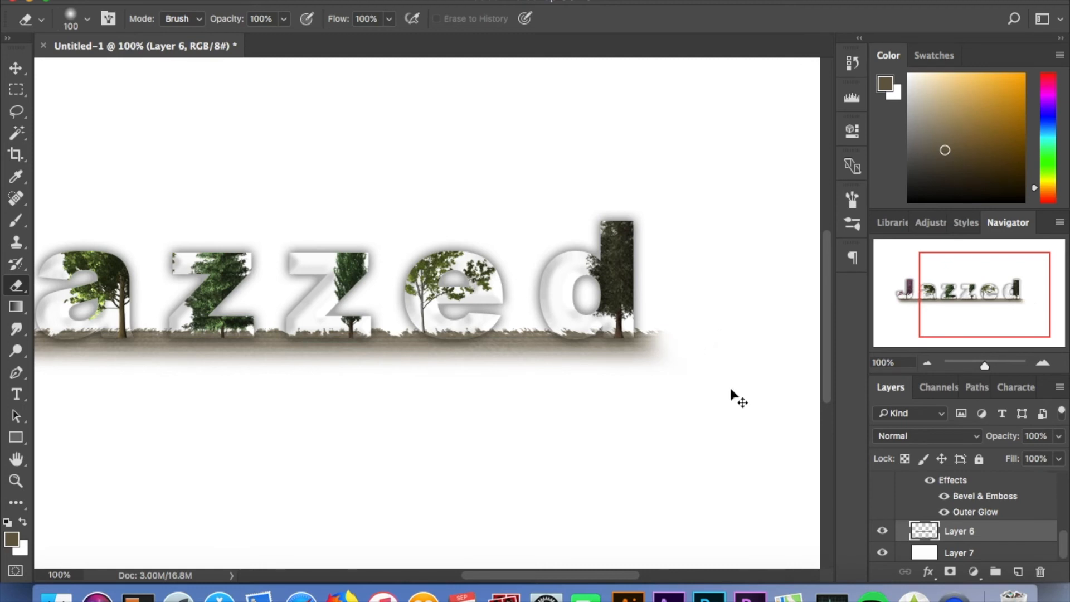
Undo both eraser strokes at the ends of the ground strip.
key("super+z")
left_click(182, 0)
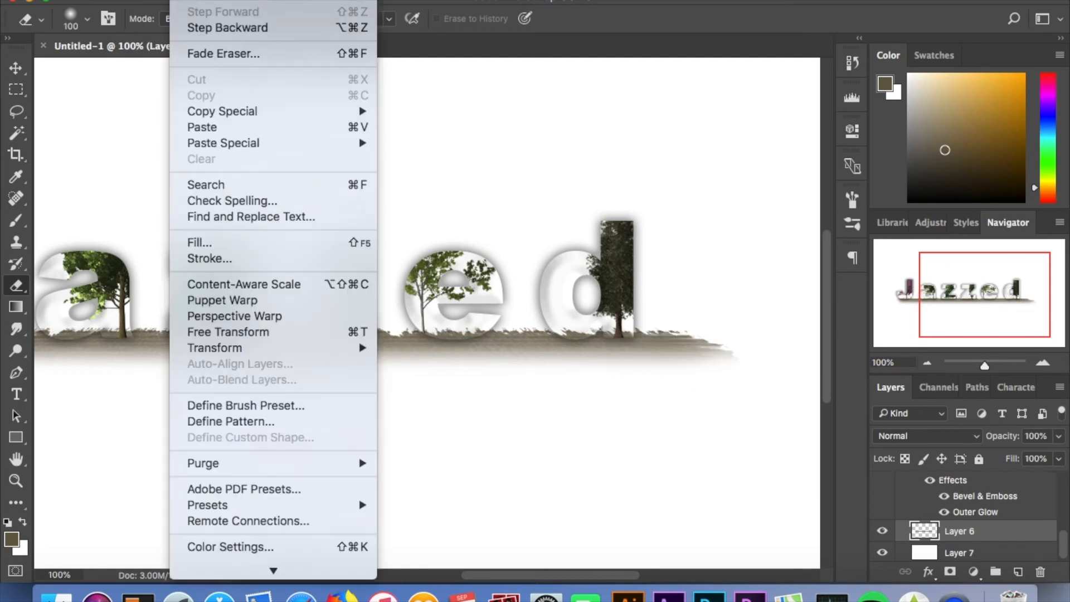
left_click(202, 26)
scroll(244, 219, "left", 8)
scroll(244, 219, "left", 4)
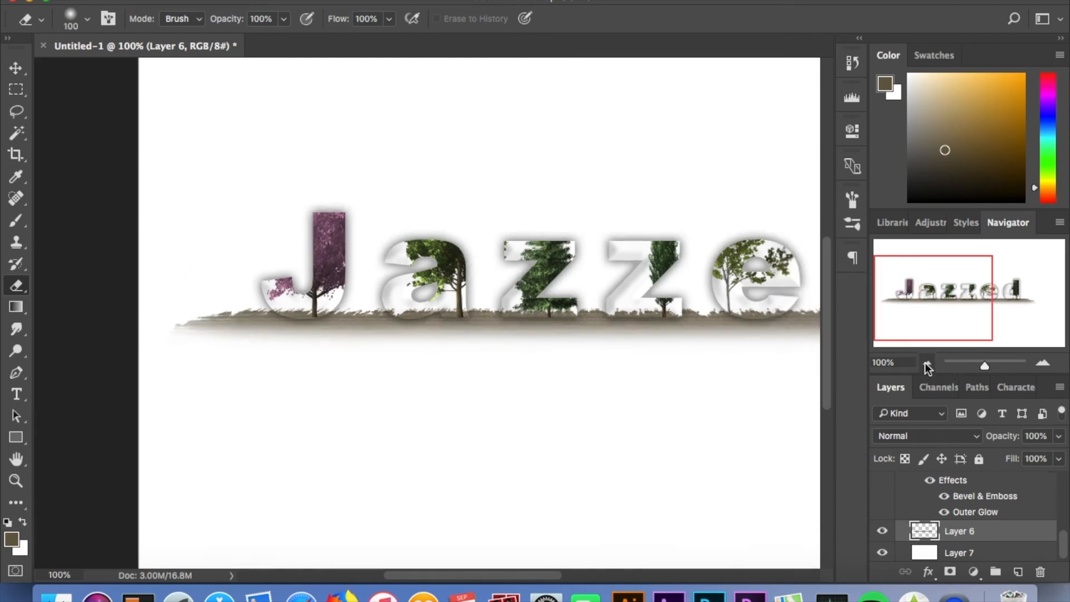
left_click(925, 363)
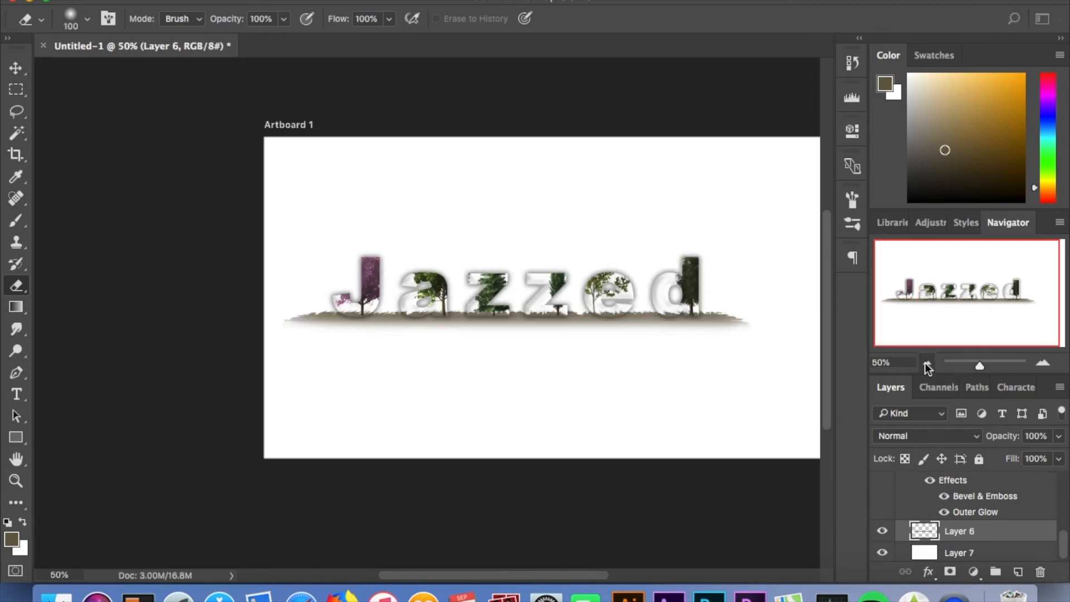
left_click(1042, 364)
scroll(663, 385, "right", 4)
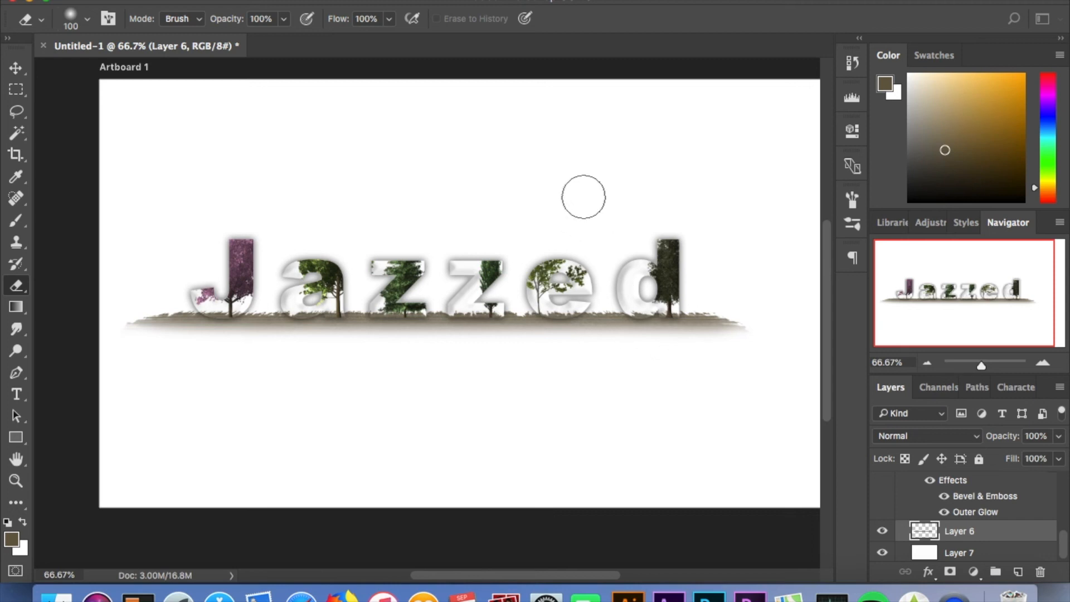
left_click(16, 68)
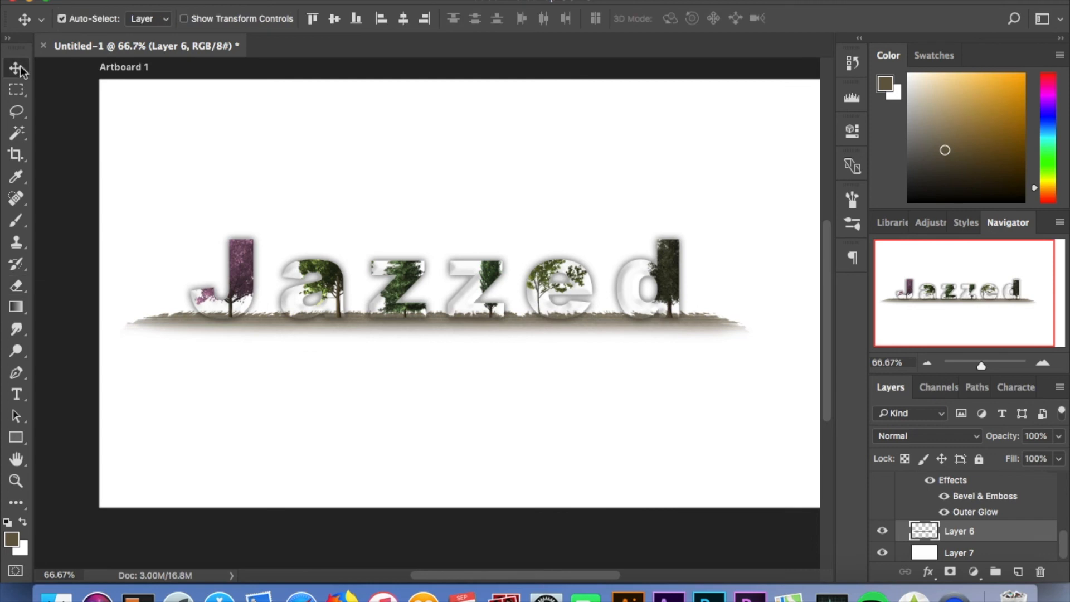